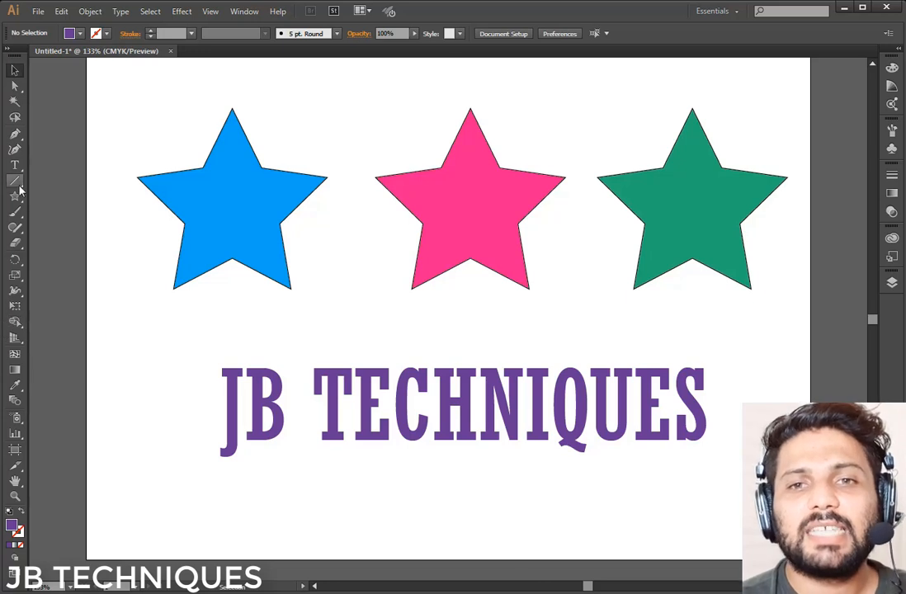
# Tear off the Width tool group as a floating palette and place it between the blue and pink stars' tops.
pyautogui.click(17, 292)
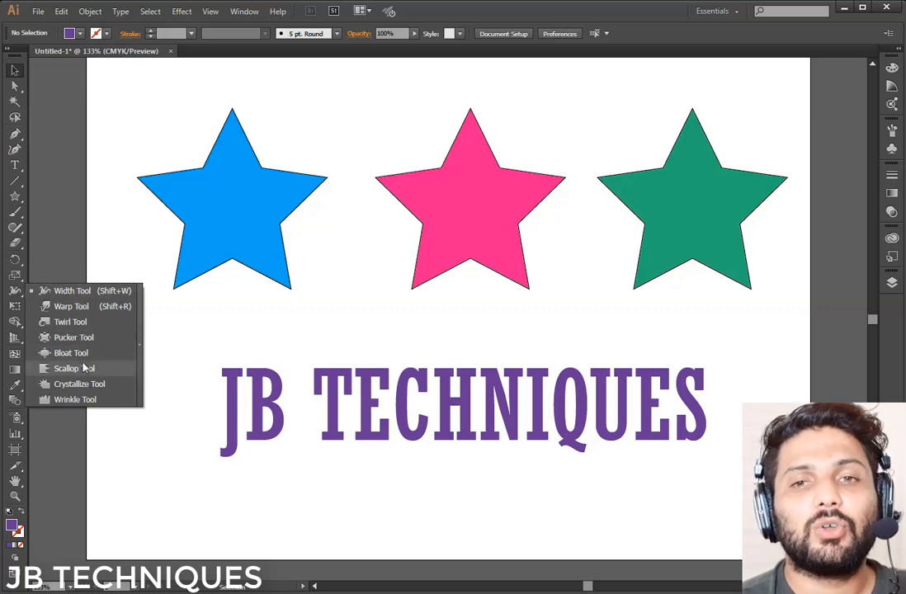
pyautogui.click(140, 350)
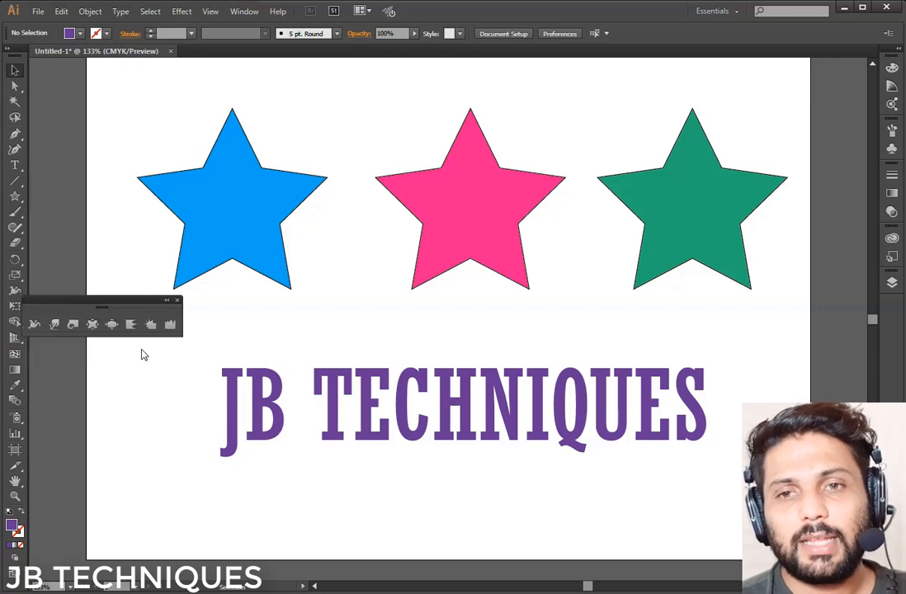
pyautogui.moveTo(121, 306); pyautogui.dragTo(380, 80)
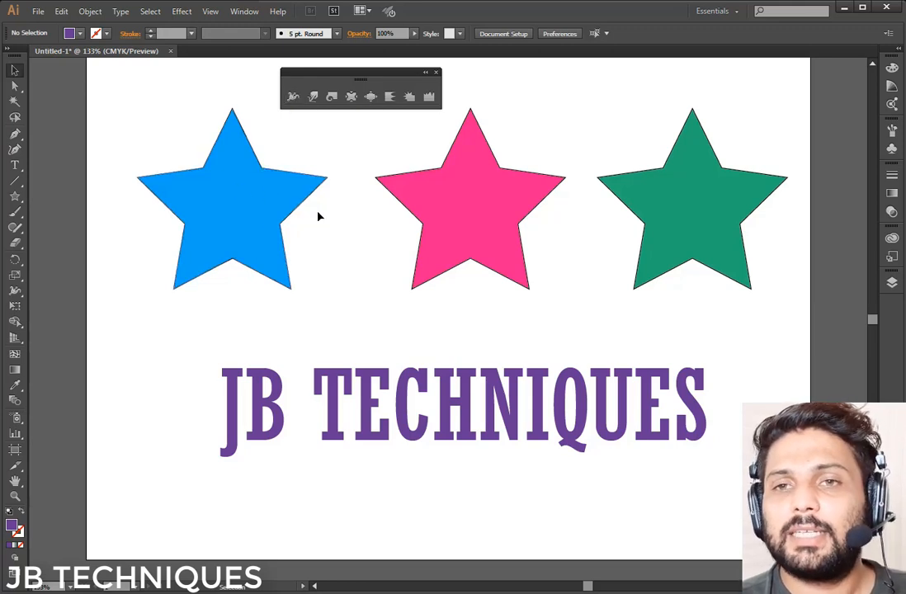
pyautogui.click(507, 202)
pyautogui.click(625, 202)
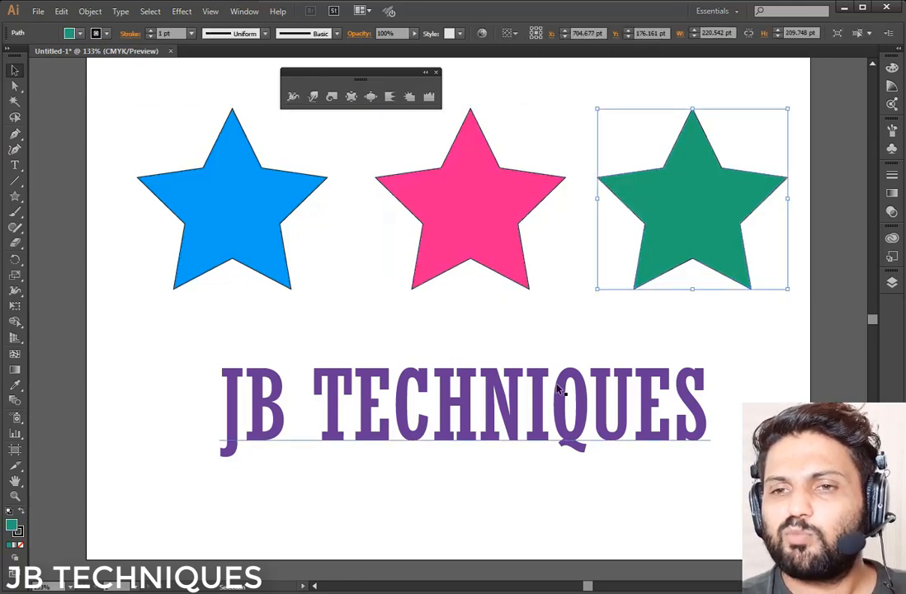
pyautogui.click(499, 405)
pyautogui.doubleClick(346, 403)
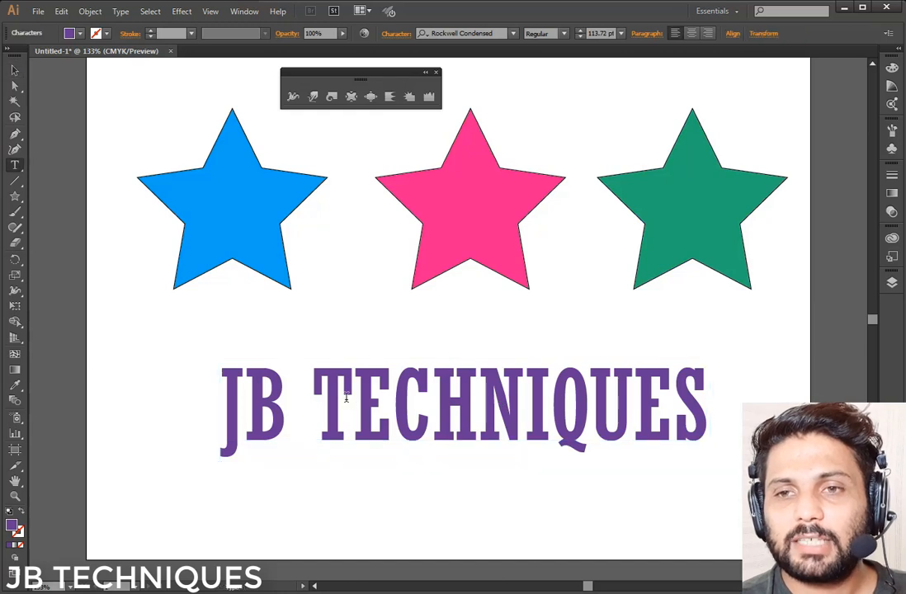
pyautogui.write('فد')
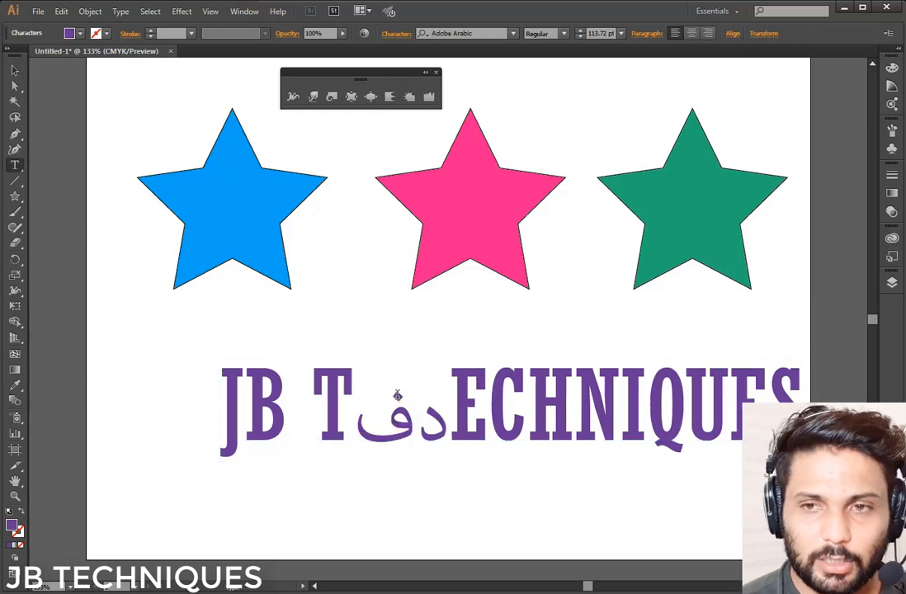
pyautogui.press('BackSpace')
pyautogui.press('BackSpace')
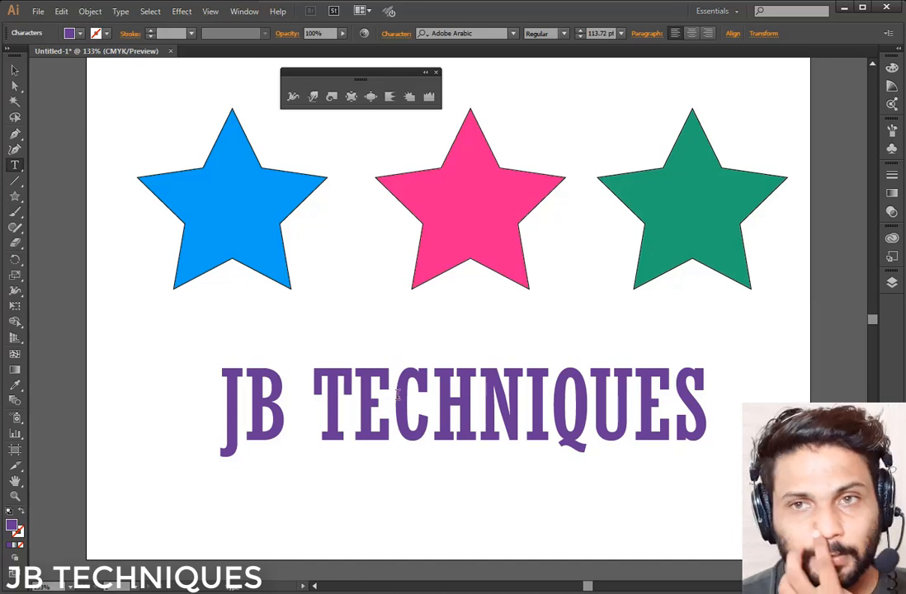
pyautogui.click(15, 70)
pyautogui.hotkey('ctrl', 'alt', ']')
pyautogui.hotkey('ctrl', 'alt', ']')
pyautogui.hotkey('ctrl', 'alt', ']')
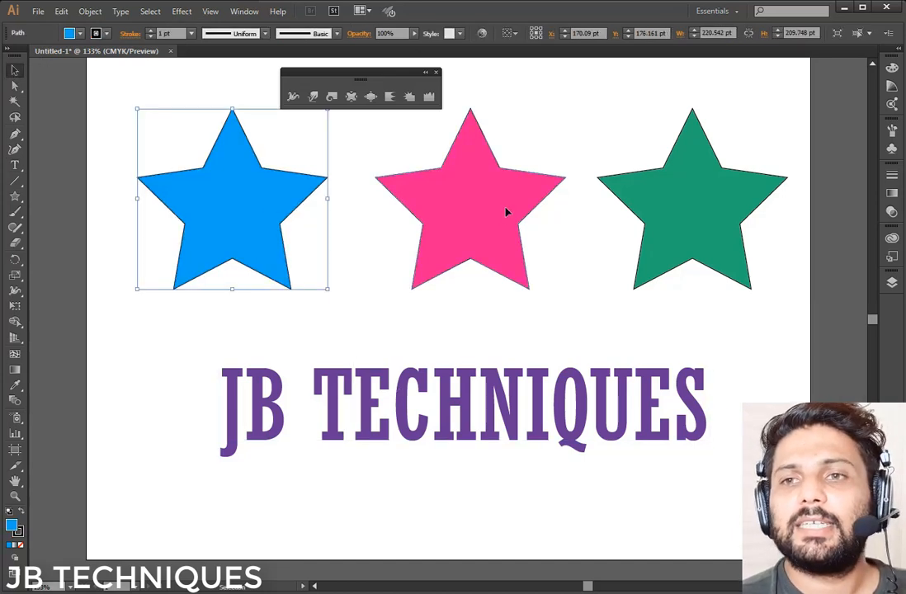
pyautogui.click(477, 420)
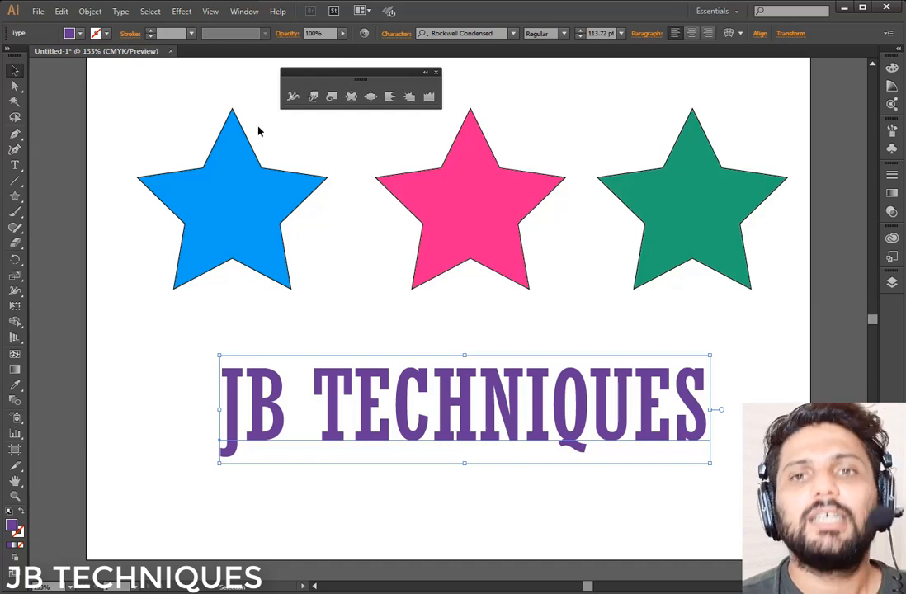
pyautogui.click(208, 112)
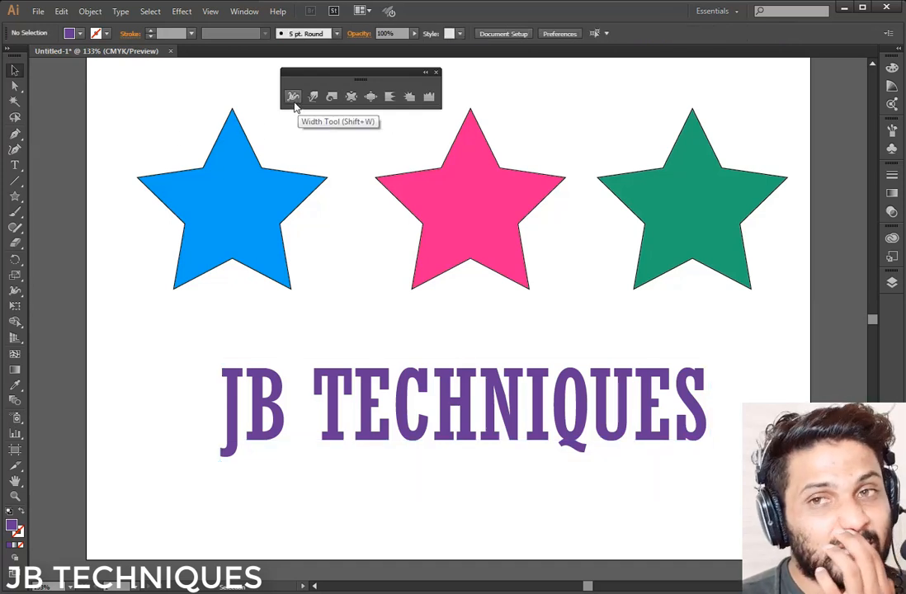
# Widen the black outline along the blue star's edges with the Width Tool so every arm bulges into a petal.
pyautogui.click(295, 104)
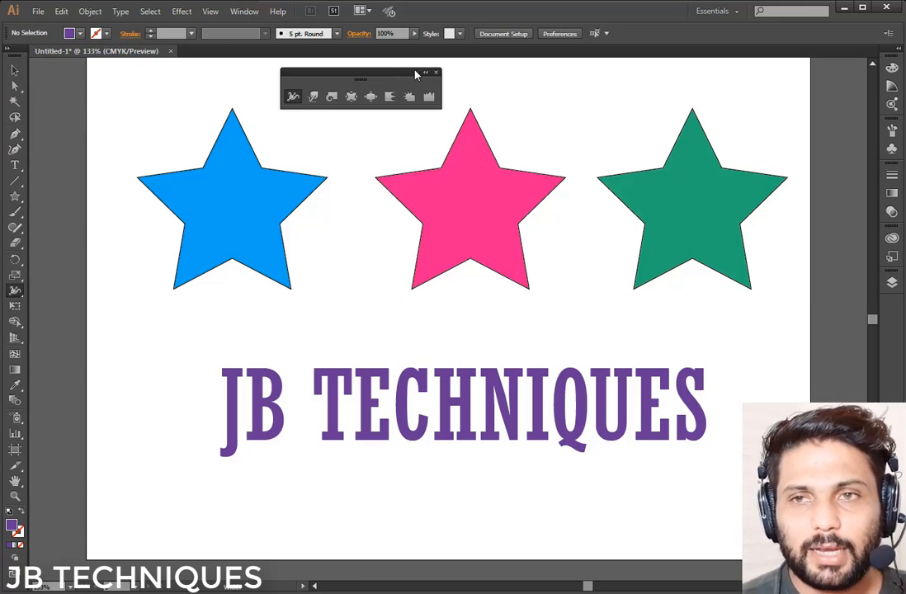
pyautogui.moveTo(416, 74); pyautogui.dragTo(420, 73)
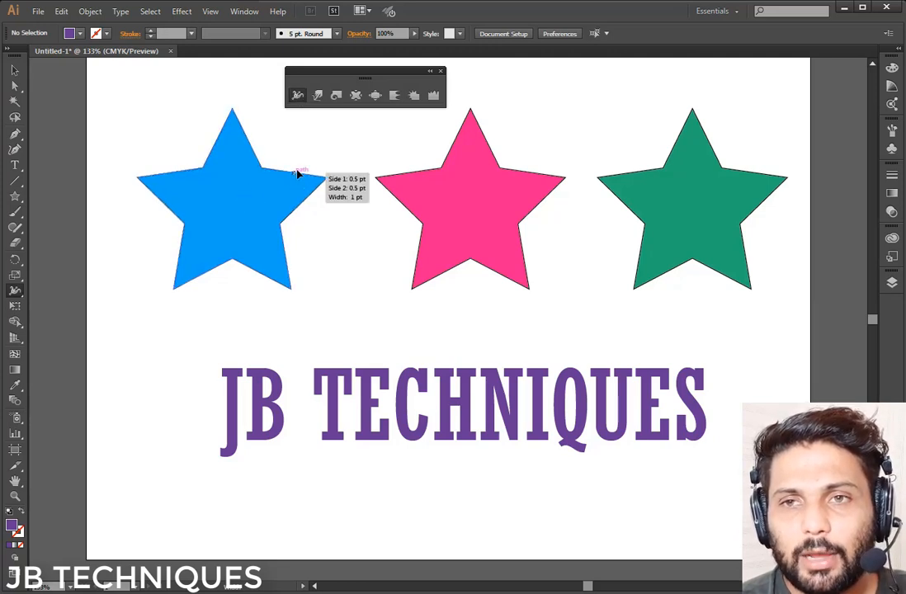
pyautogui.moveTo(298, 173)
pyautogui.mouseDown()
pyautogui.moveTo(300, 163)
pyautogui.moveTo(239, 147)
pyautogui.moveTo(262, 141)
pyautogui.moveTo(206, 142)
pyautogui.moveTo(207, 162)
pyautogui.mouseUp()
pyautogui.moveTo(203, 171); pyautogui.dragTo(154, 208)
pyautogui.moveTo(180, 248); pyautogui.dragTo(221, 278)
pyautogui.moveTo(256, 268); pyautogui.dragTo(299, 243)
pyautogui.moveTo(302, 204)
pyautogui.mouseDown()
pyautogui.moveTo(314, 214)
pyautogui.moveTo(311, 206)
pyautogui.mouseUp()
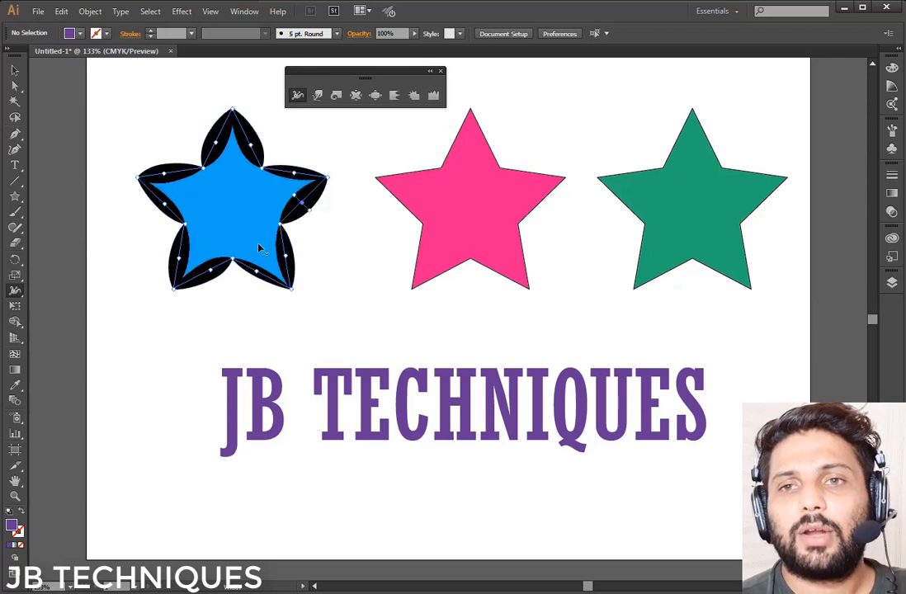
# Draw an open wavy path about 663 pt wide and 122 pt high with the Pen tool beneath the JB TECHNIQUES text.
pyautogui.click(15, 137)
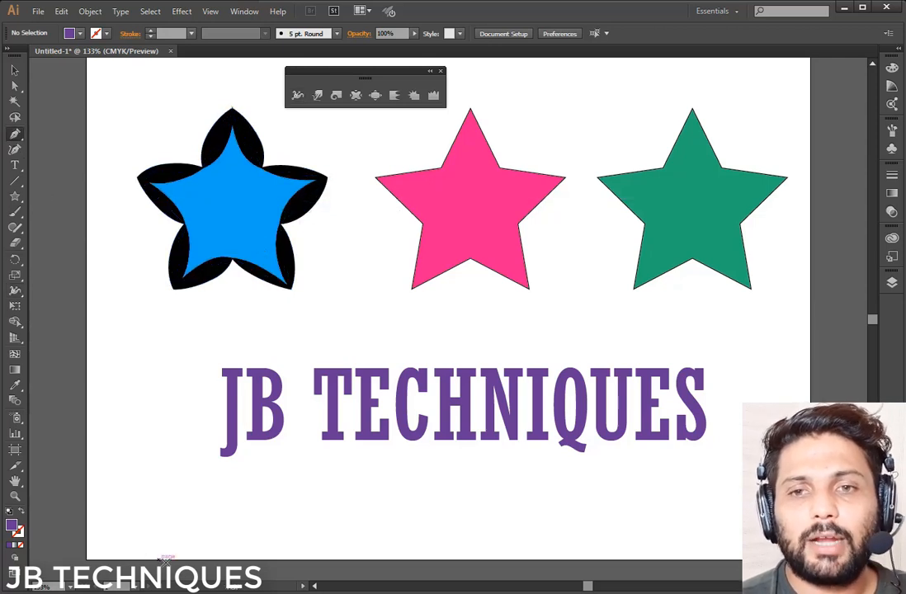
pyautogui.click(188, 517)
pyautogui.moveTo(530, 512); pyautogui.dragTo(602, 546)
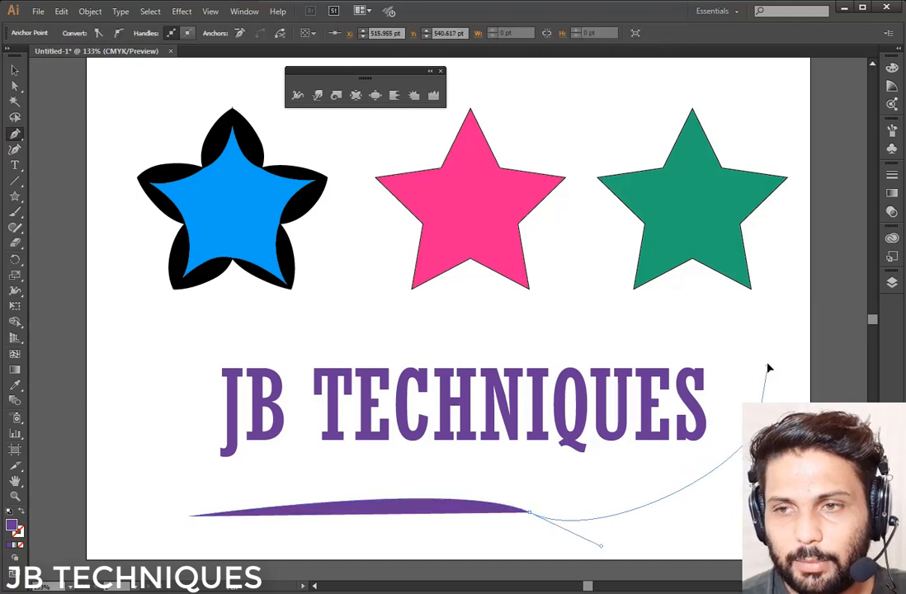
pyautogui.moveTo(771, 416); pyautogui.dragTo(768, 354)
pyautogui.keyDown('ctrl'); pyautogui.click(664, 370); pyautogui.keyUp('ctrl')
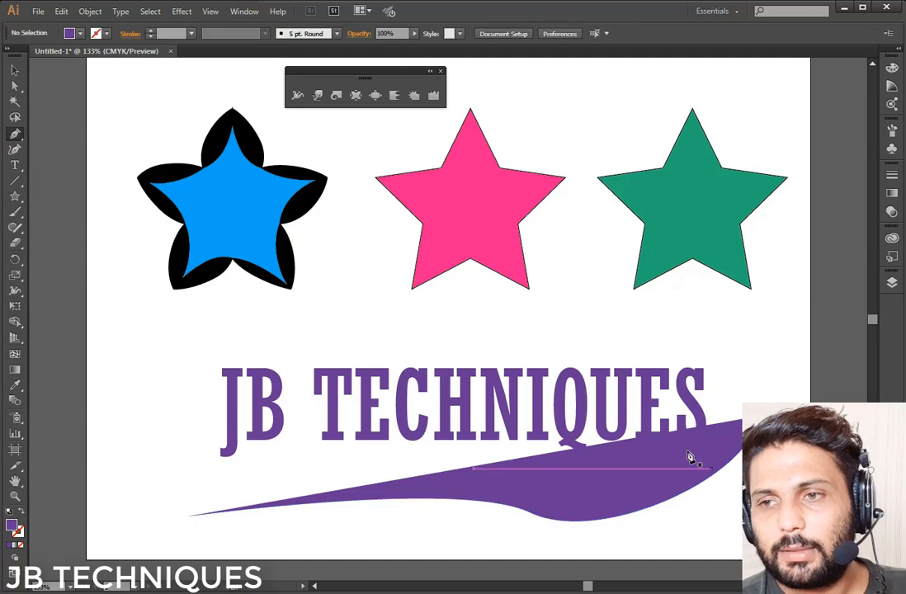
# Remove the wavy path's fill and give it a 3 pt black stroke.
pyautogui.click(14, 70)
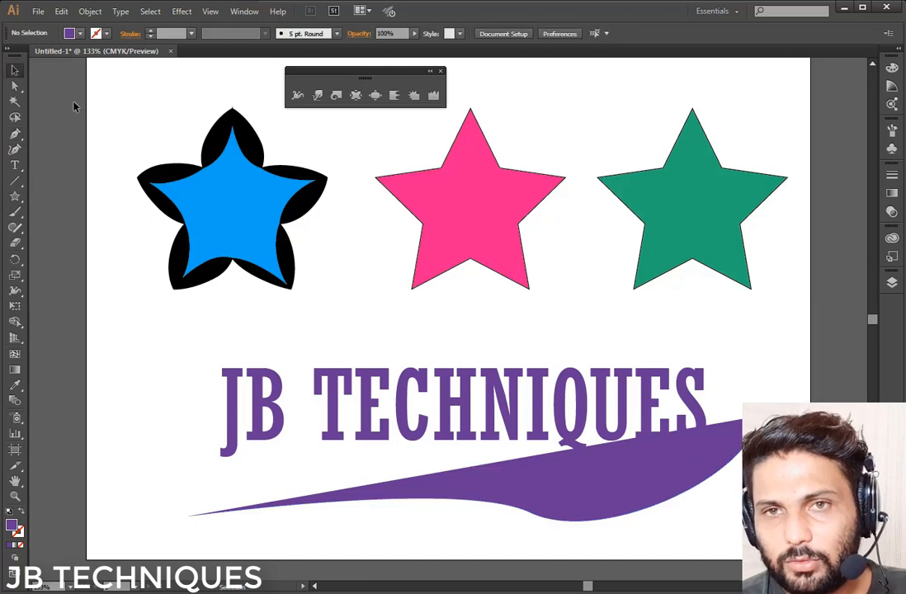
pyautogui.click(600, 498)
pyautogui.click(70, 33)
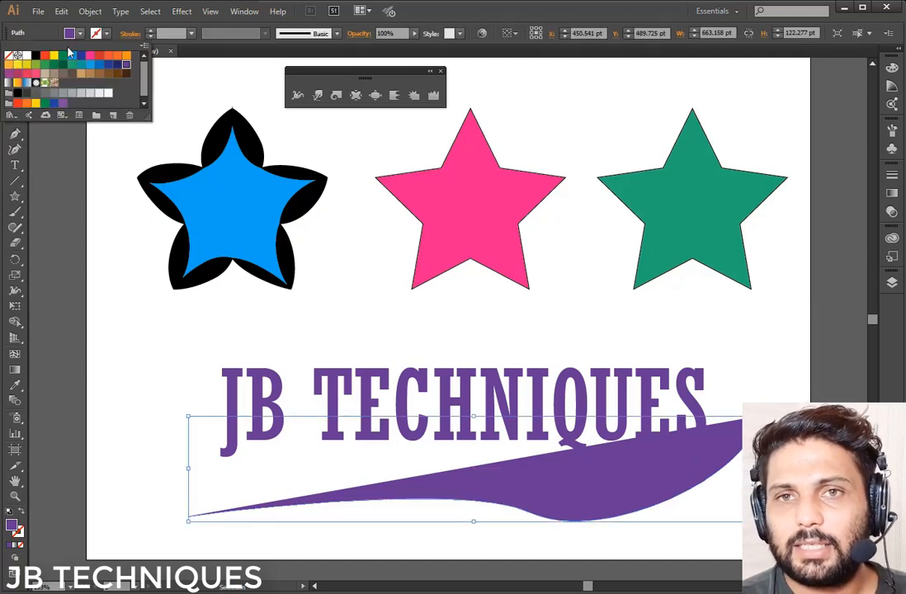
pyautogui.click(8, 56)
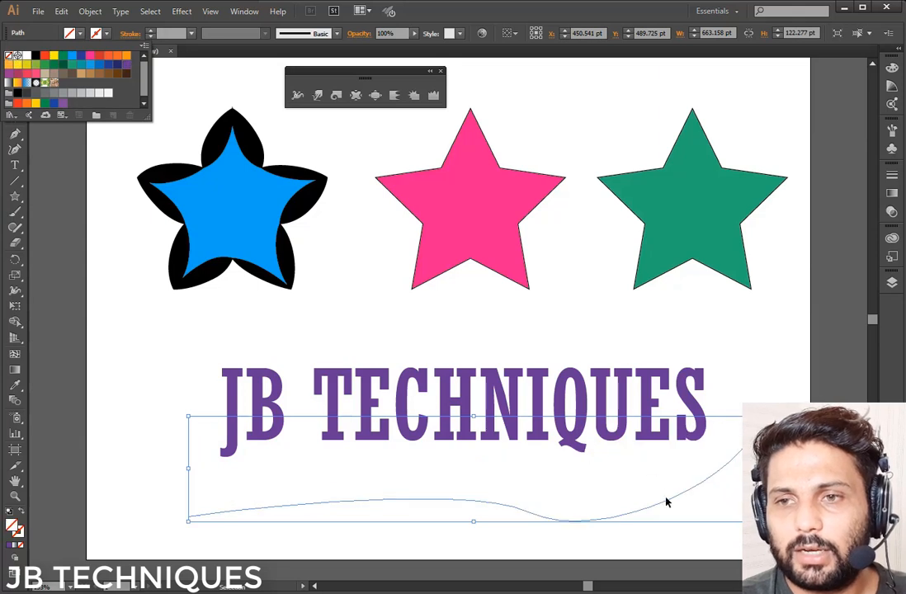
pyautogui.click(151, 35)
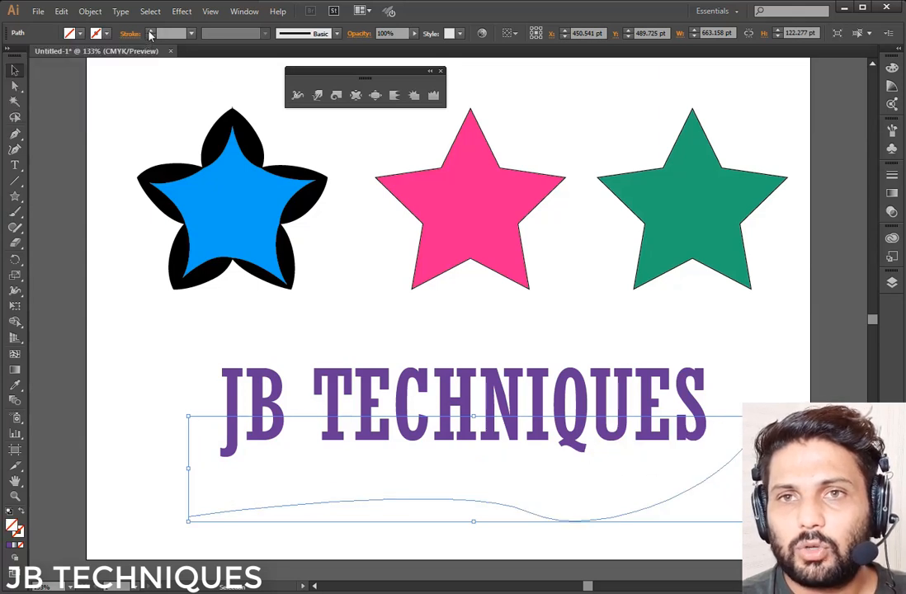
pyautogui.click(150, 33)
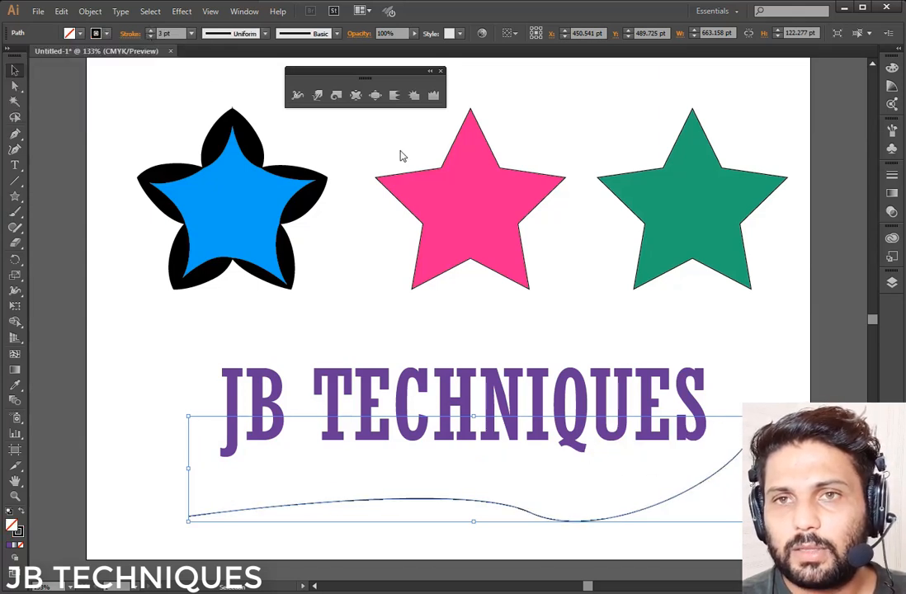
pyautogui.click(656, 363)
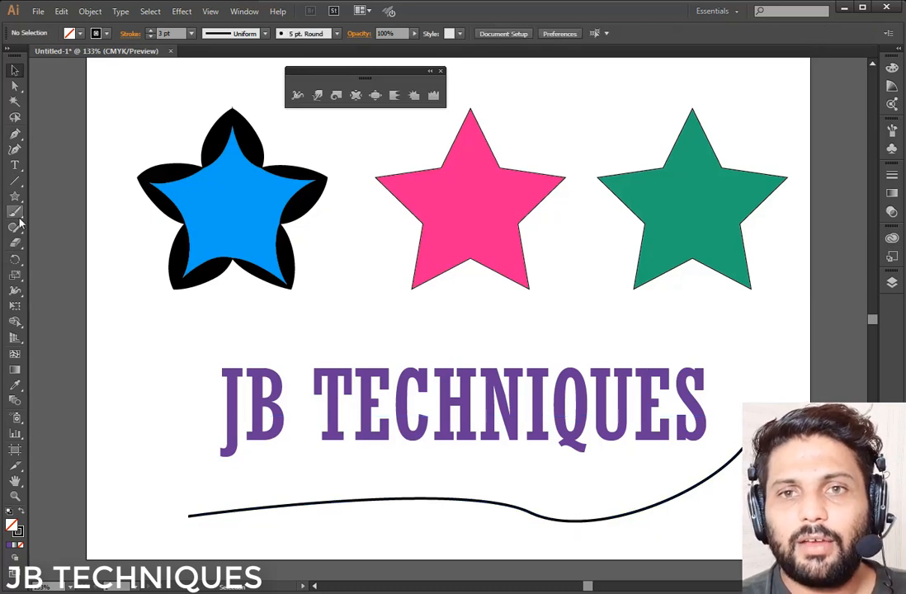
# Vary the wavy line's thickness at three points with the Width Tool, making it about 27 pt wide on its rising part.
pyautogui.click(297, 95)
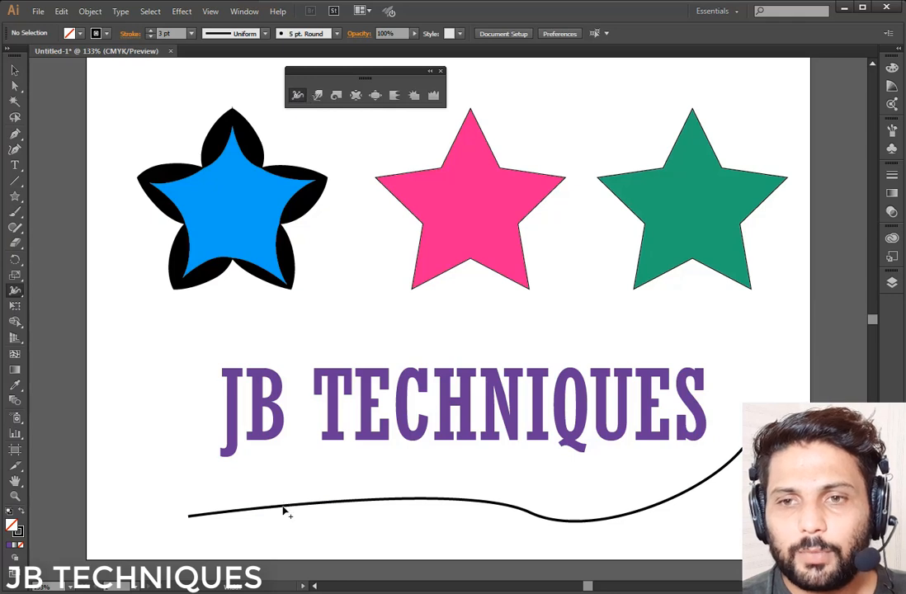
pyautogui.moveTo(283, 501); pyautogui.dragTo(286, 487)
pyautogui.moveTo(430, 502); pyautogui.dragTo(431, 501)
pyautogui.moveTo(622, 518)
pyautogui.mouseDown()
pyautogui.moveTo(621, 507)
pyautogui.moveTo(619, 515)
pyautogui.mouseUp()
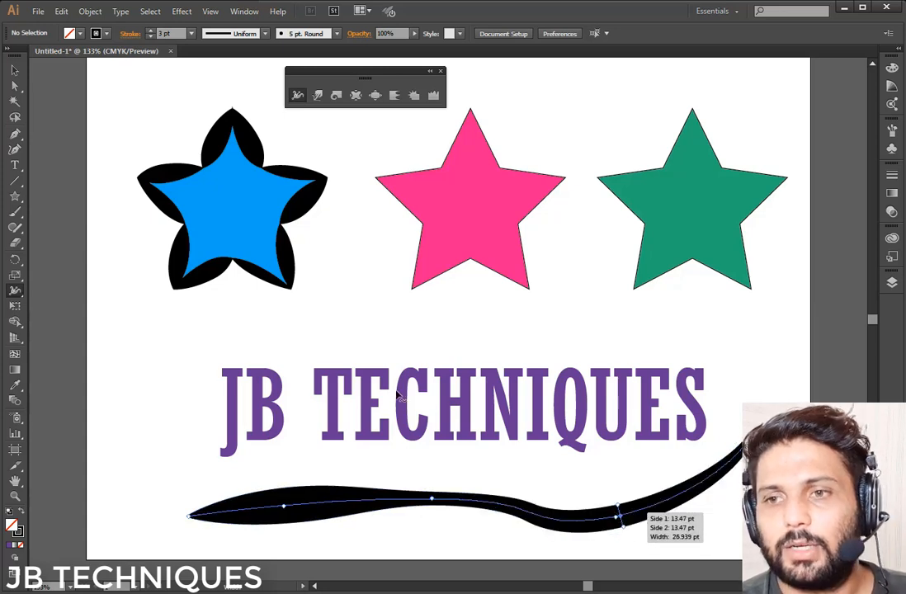
# Delete the variable-width wavy line beneath the text.
pyautogui.press('v')
pyautogui.click(440, 466)
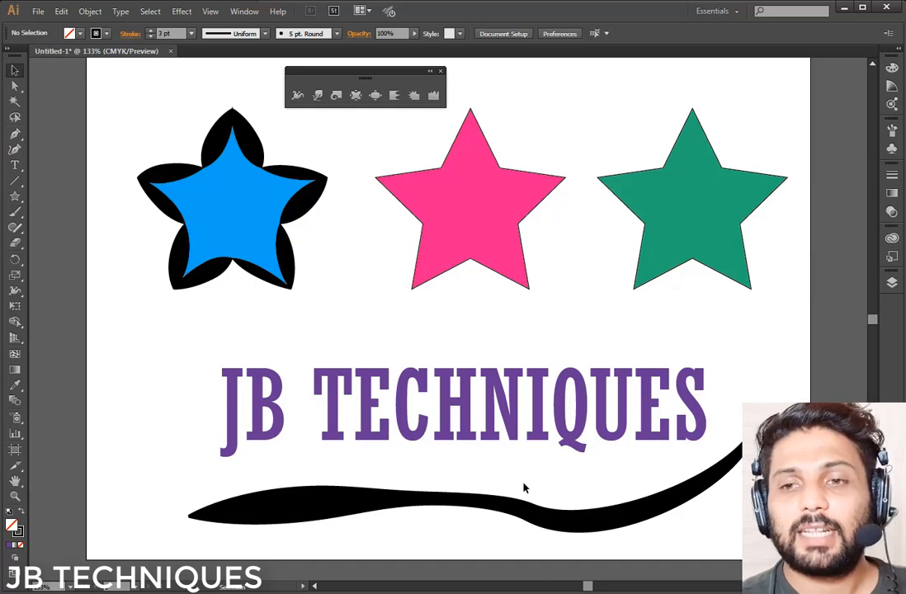
pyautogui.click(506, 511)
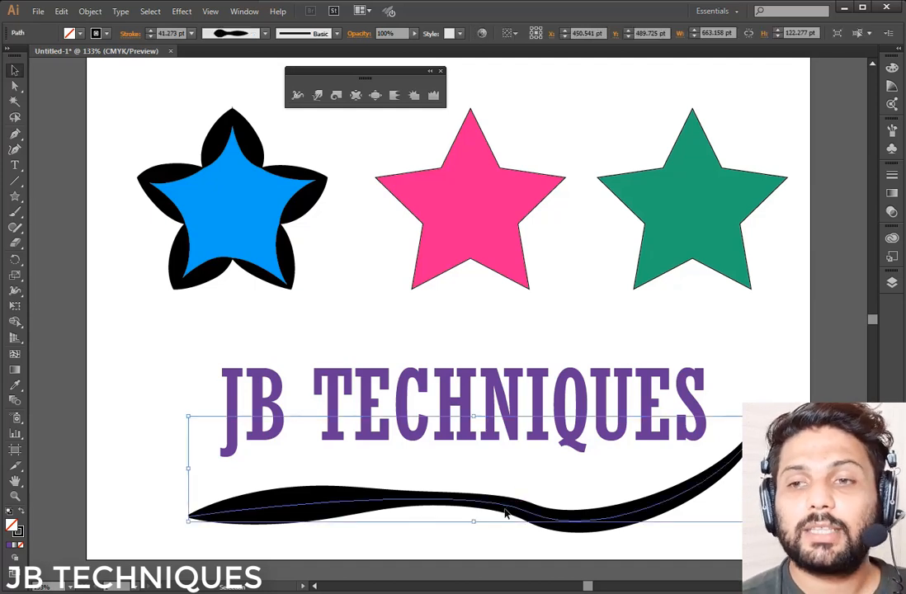
pyautogui.press('Delete')
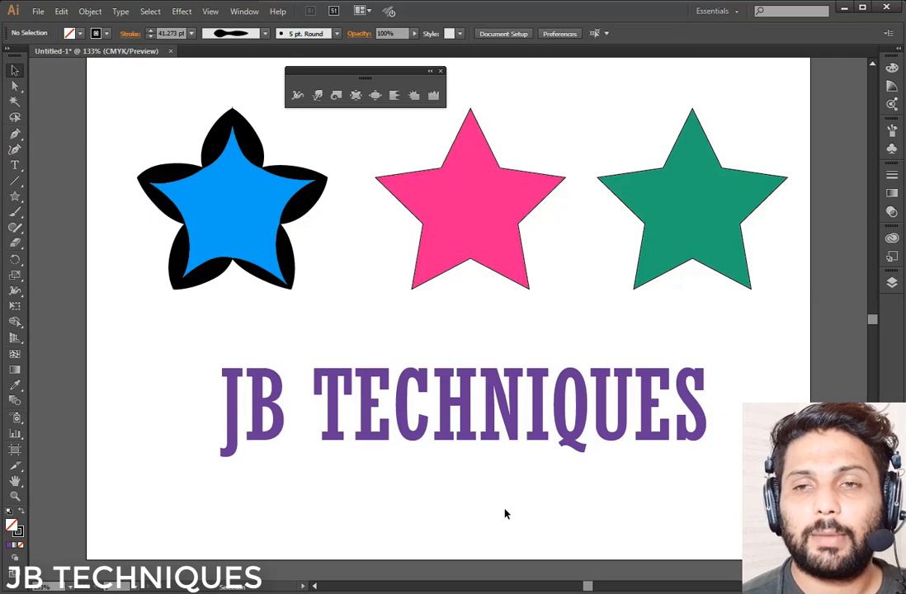
# Push the green star's edges inward between its arms with the Warp Tool to give it thin, curved arms.
pyautogui.click(317, 98)
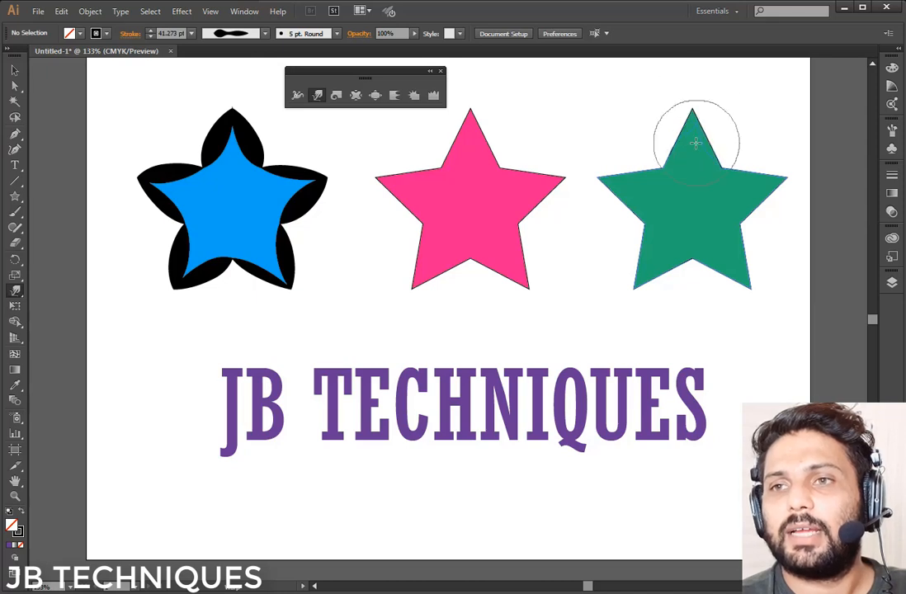
pyautogui.moveTo(696, 142)
pyautogui.mouseDown()
pyautogui.moveTo(718, 165)
pyautogui.moveTo(768, 171)
pyautogui.moveTo(754, 171)
pyautogui.moveTo(764, 188)
pyautogui.moveTo(756, 185)
pyautogui.moveTo(759, 228)
pyautogui.moveTo(734, 223)
pyautogui.moveTo(742, 269)
pyautogui.moveTo(725, 261)
pyautogui.moveTo(688, 270)
pyautogui.moveTo(664, 262)
pyautogui.mouseUp()
pyautogui.moveTo(635, 230); pyautogui.dragTo(660, 221)
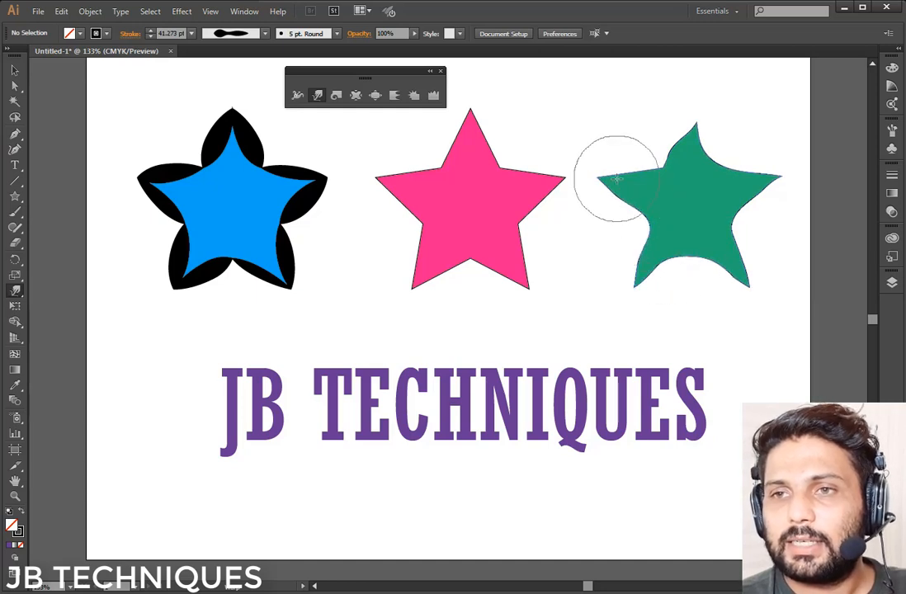
pyautogui.moveTo(615, 178)
pyautogui.mouseDown()
pyautogui.moveTo(648, 163)
pyautogui.moveTo(663, 172)
pyautogui.moveTo(694, 158)
pyautogui.moveTo(686, 166)
pyautogui.moveTo(729, 168)
pyautogui.moveTo(715, 175)
pyautogui.moveTo(743, 218)
pyautogui.moveTo(732, 215)
pyautogui.moveTo(729, 256)
pyautogui.moveTo(678, 250)
pyautogui.mouseUp()
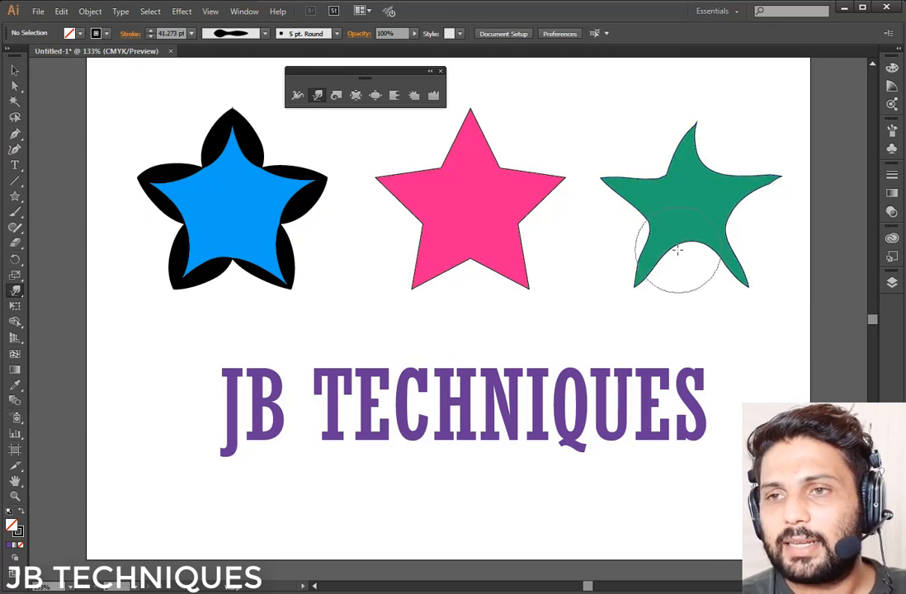
pyautogui.moveTo(642, 221); pyautogui.dragTo(658, 220)
pyautogui.moveTo(665, 166); pyautogui.dragTo(678, 171)
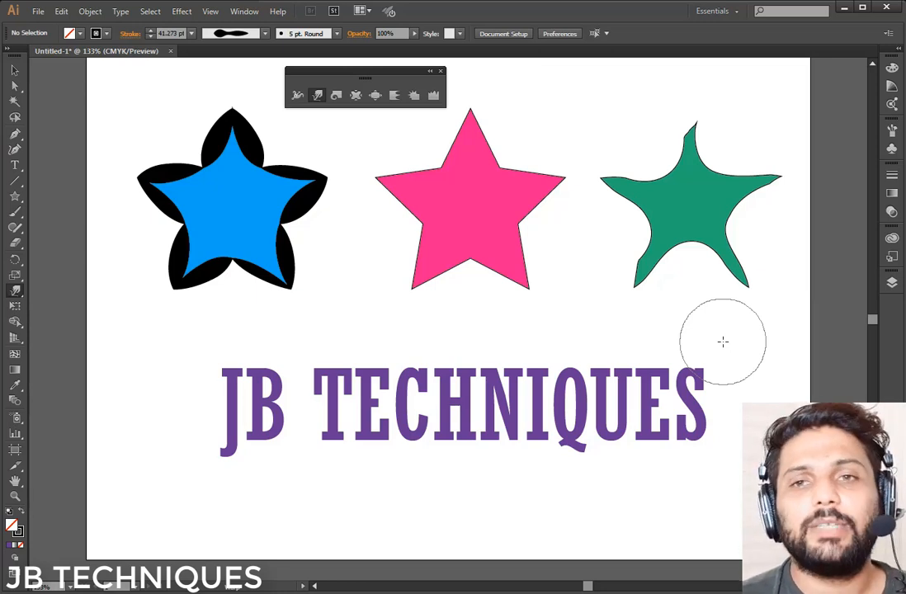
# Twist the five arms of the pink star into curls with the Twirl Tool.
pyautogui.click(335, 95)
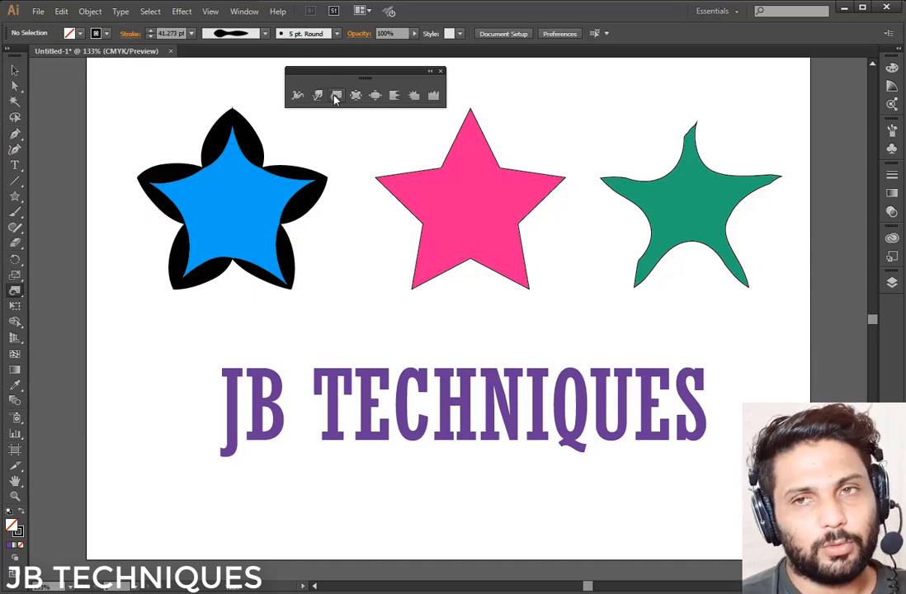
pyautogui.moveTo(341, 73); pyautogui.dragTo(189, 72)
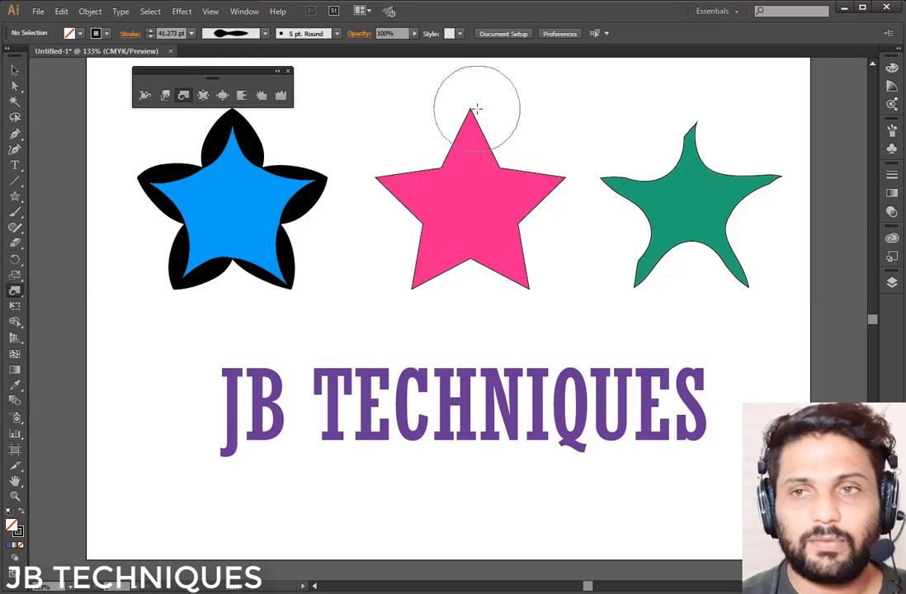
pyautogui.moveTo(476, 108); pyautogui.dragTo(476, 108)
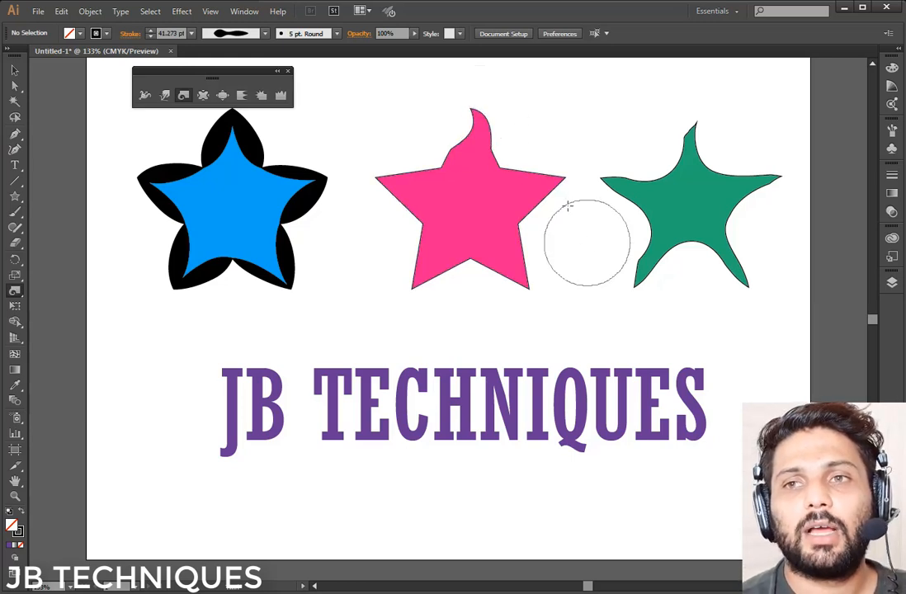
pyautogui.moveTo(562, 178); pyautogui.dragTo(563, 172)
pyautogui.moveTo(391, 180); pyautogui.dragTo(391, 180)
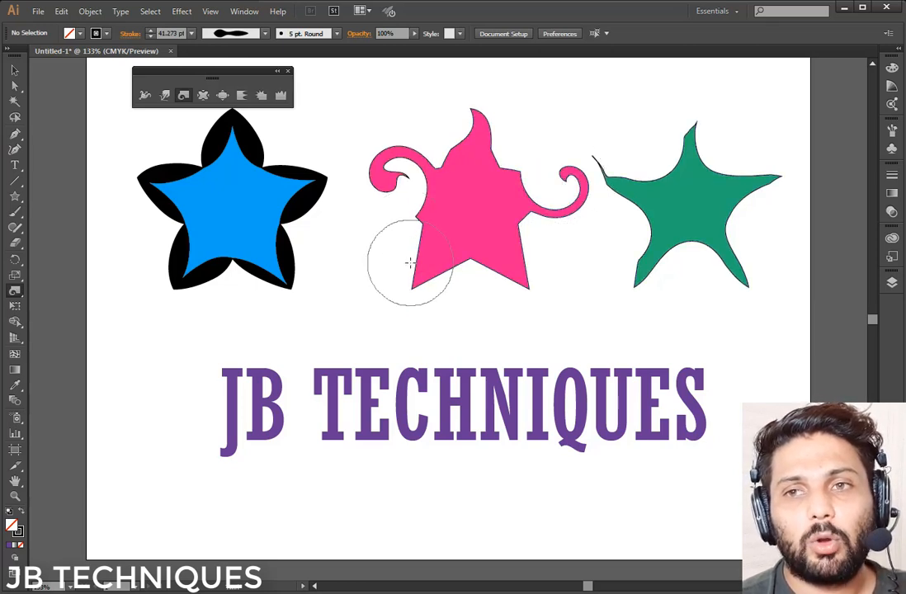
pyautogui.moveTo(410, 263); pyautogui.dragTo(405, 252)
pyautogui.moveTo(518, 273); pyautogui.dragTo(518, 272)
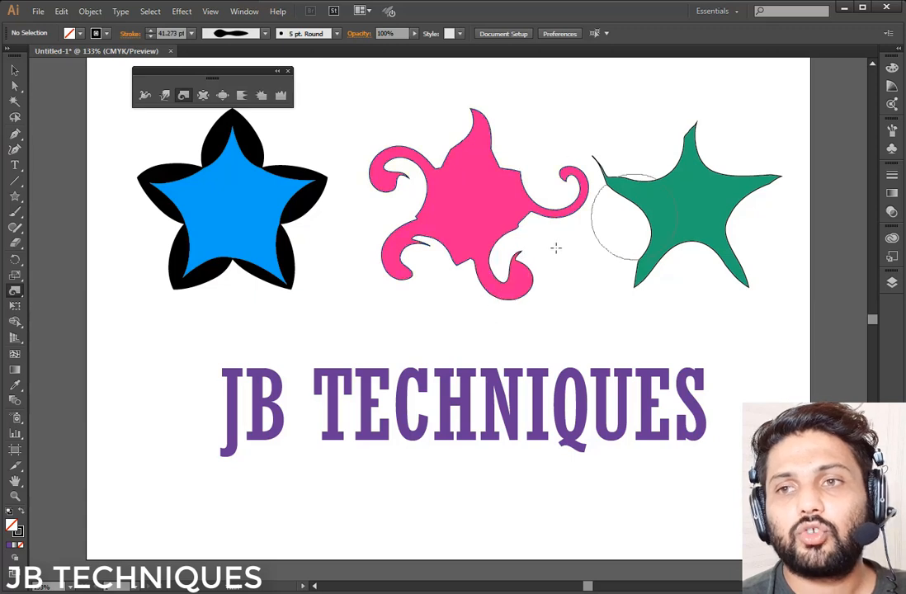
# Swirl the green star at its lower-left arm and at its centre, enlarging the Twirl brush to about 230 by 226 pt.
pyautogui.moveTo(653, 257); pyautogui.dragTo(639, 288)
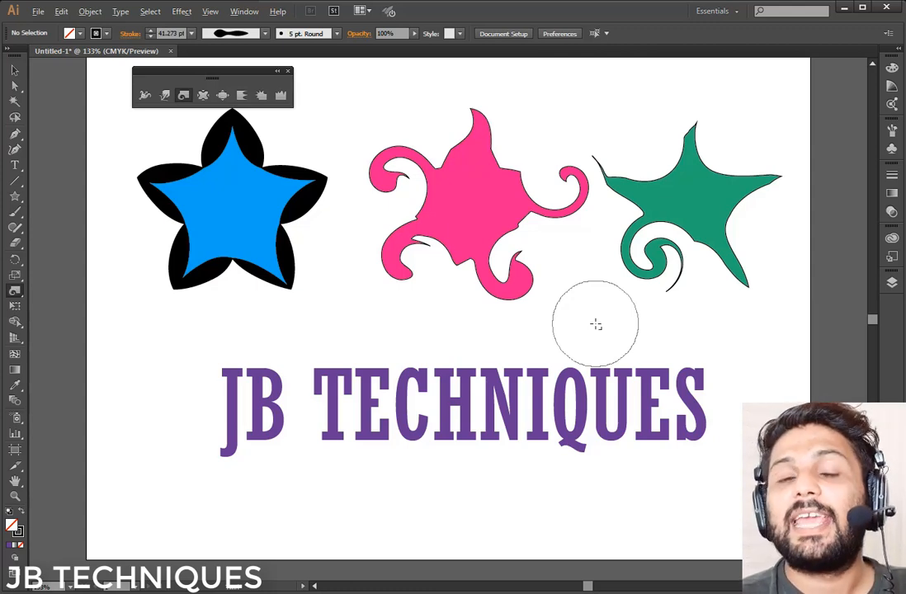
pyautogui.moveTo(596, 324)
pyautogui.mouseDown()
pyautogui.moveTo(649, 314)
pyautogui.moveTo(654, 281)
pyautogui.moveTo(652, 312)
pyautogui.moveTo(656, 281)
pyautogui.moveTo(651, 291)
pyautogui.moveTo(670, 273)
pyautogui.moveTo(631, 308)
pyautogui.moveTo(658, 293)
pyautogui.moveTo(668, 273)
pyautogui.moveTo(661, 248)
pyautogui.moveTo(631, 276)
pyautogui.moveTo(654, 269)
pyautogui.mouseUp()
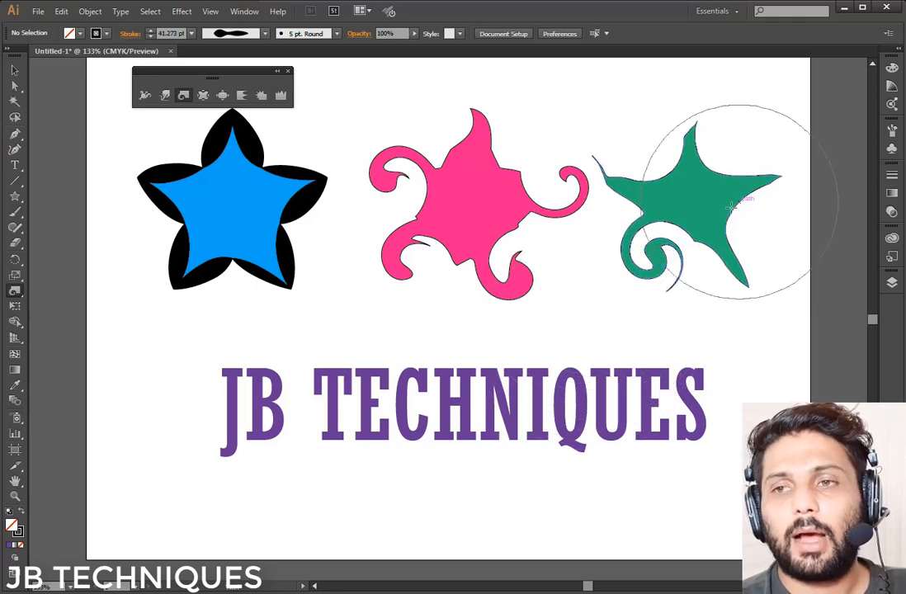
pyautogui.moveTo(688, 206); pyautogui.dragTo(688, 206)
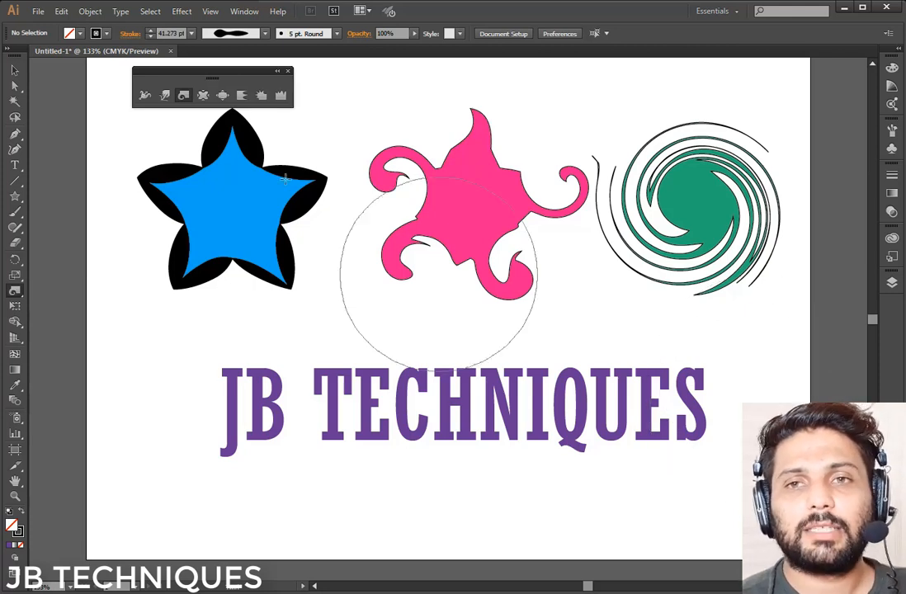
# Undo the twirls and warps on the pink and green stars, keeping the wavy line deleted.
pyautogui.hotkey('ctrl', 'z')
pyautogui.hotkey('ctrl', 'z')
pyautogui.hotkey('ctrl', 'z')
pyautogui.hotkey('ctrl', 'z')
pyautogui.hotkey('ctrl', 'z')
pyautogui.hotkey('ctrl', 'z')
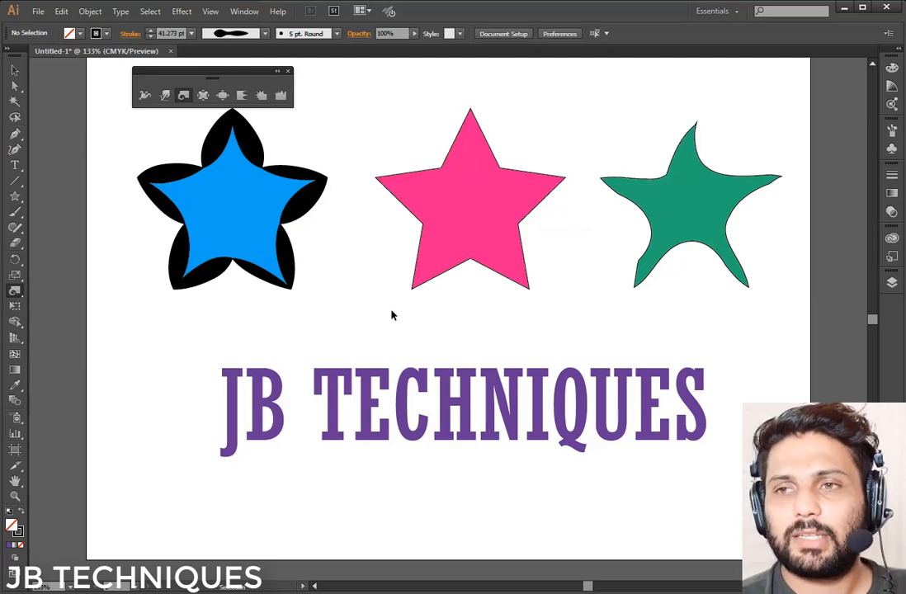
pyautogui.hotkey('ctrl', 'z')
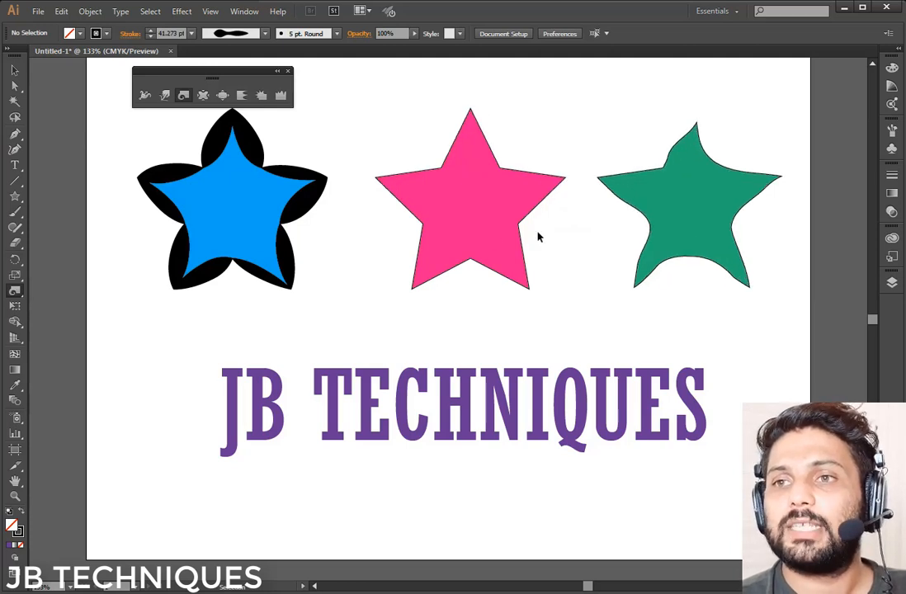
pyautogui.hotkey('ctrl', 'z')
pyautogui.hotkey('ctrl', 'z')
pyautogui.hotkey('ctrl', 'z')
pyautogui.hotkey('ctrl', 'z')
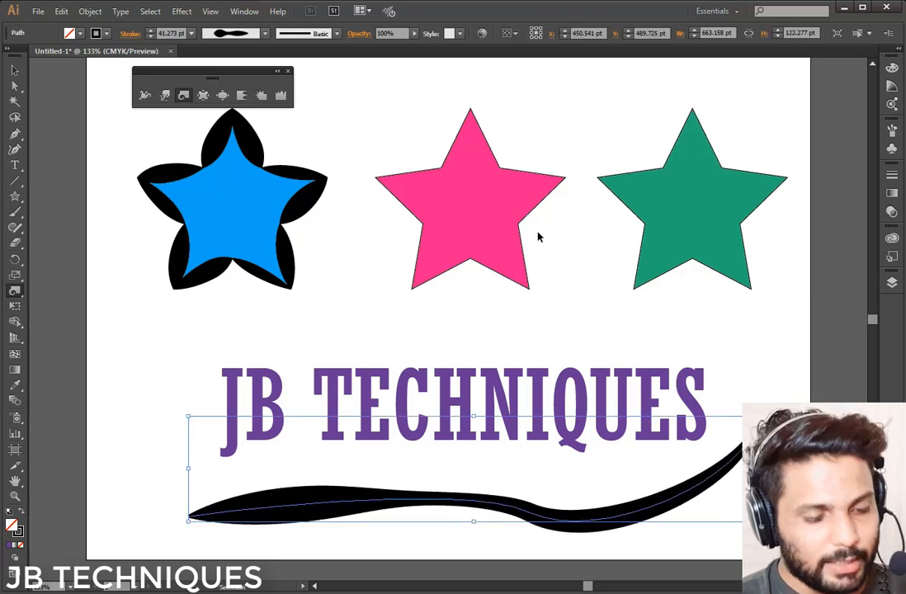
pyautogui.hotkey('ctrl', 'z')
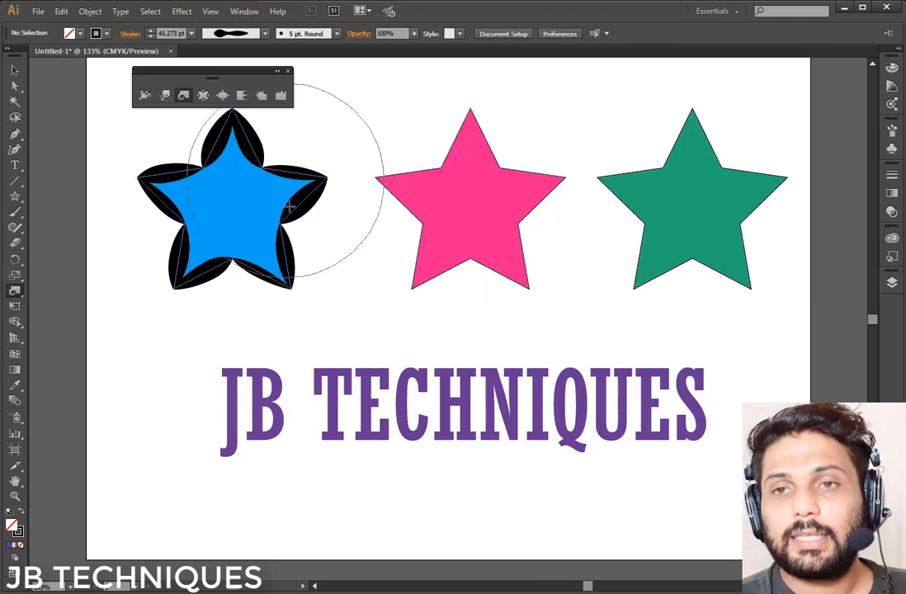
# Try the Pucker Tool on the centre of the green star and undo the distortion.
pyautogui.click(202, 98)
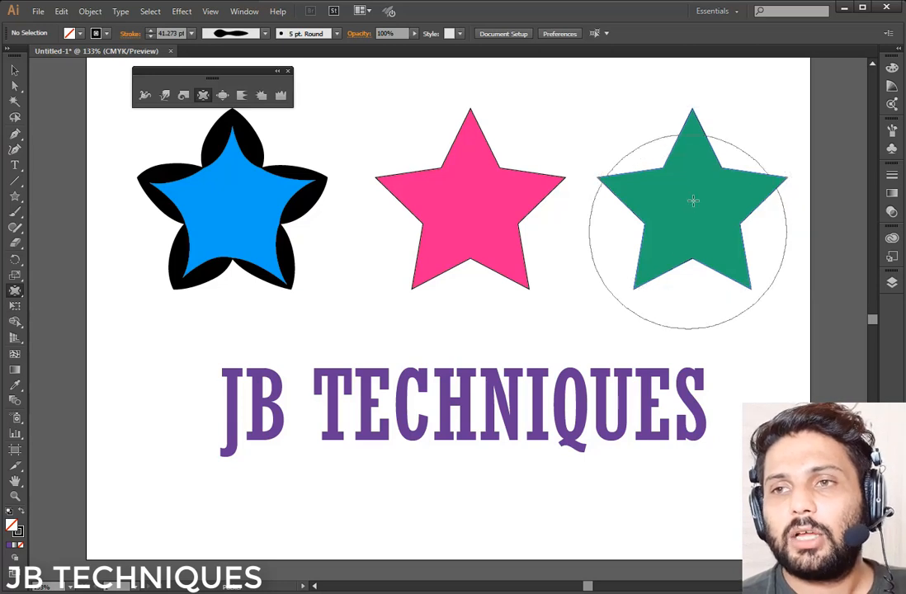
pyautogui.moveTo(693, 201); pyautogui.dragTo(695, 209)
pyautogui.hotkey('ctrl', 'z')
pyautogui.hotkey('ctrl', 'z')
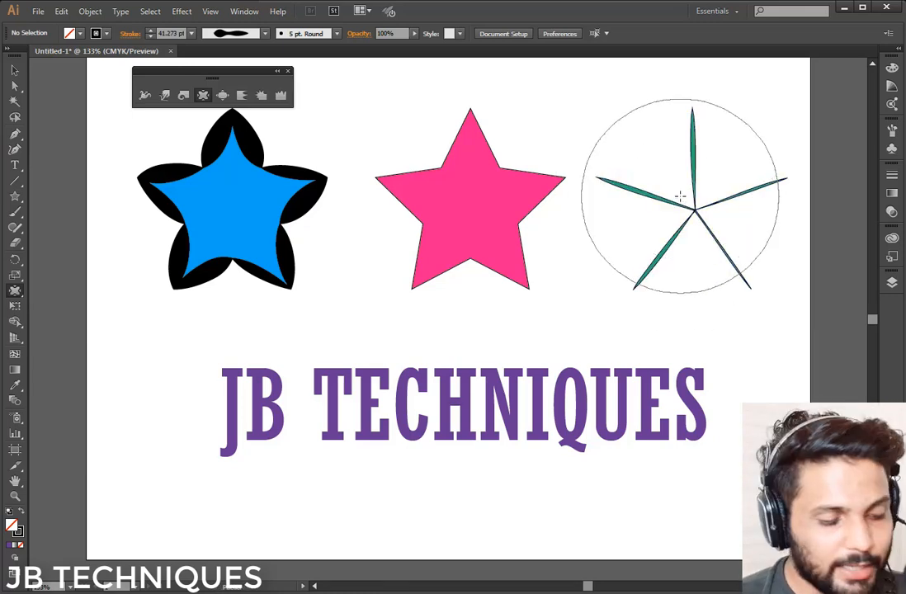
pyautogui.hotkey('ctrl', 'z')
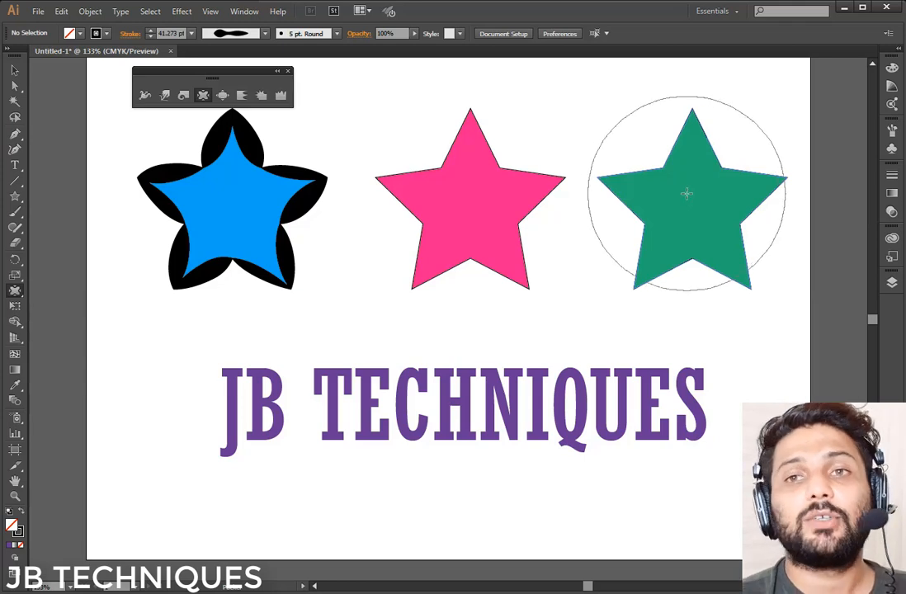
# Set the Pucker Tool's intensity to 1% and pinch the green star inward from its centre to give it slender arms.
pyautogui.click(202, 96)
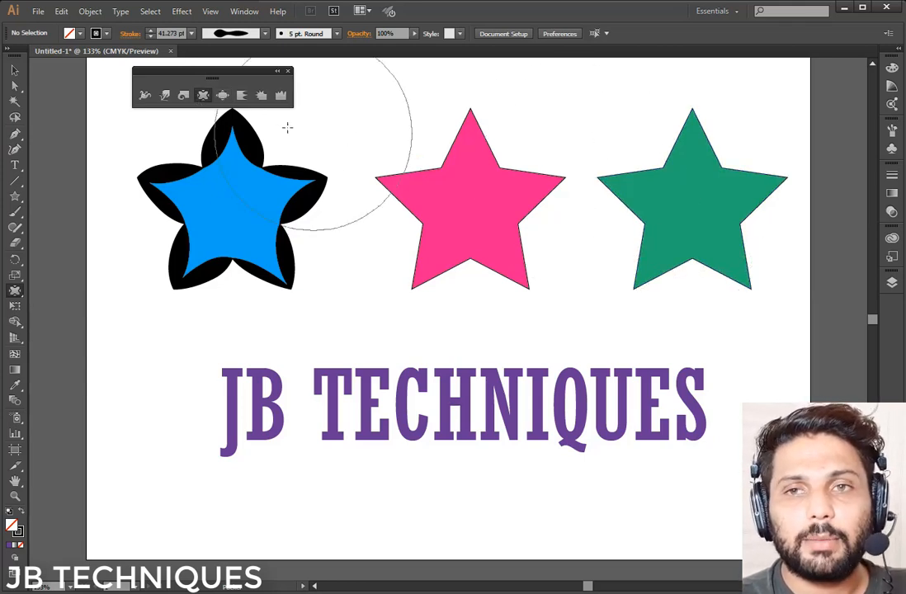
pyautogui.doubleClick(202, 96)
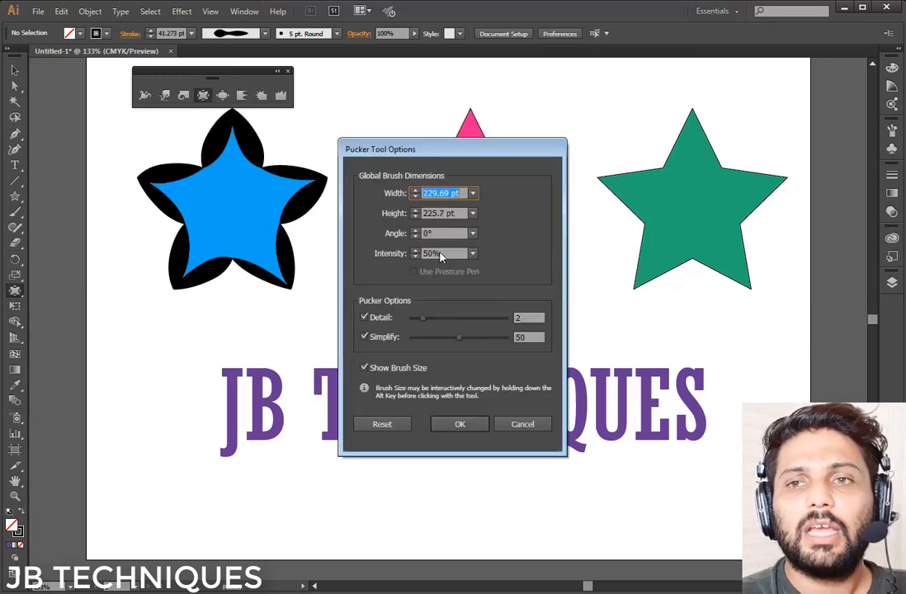
pyautogui.moveTo(430, 164); pyautogui.dragTo(429, 145)
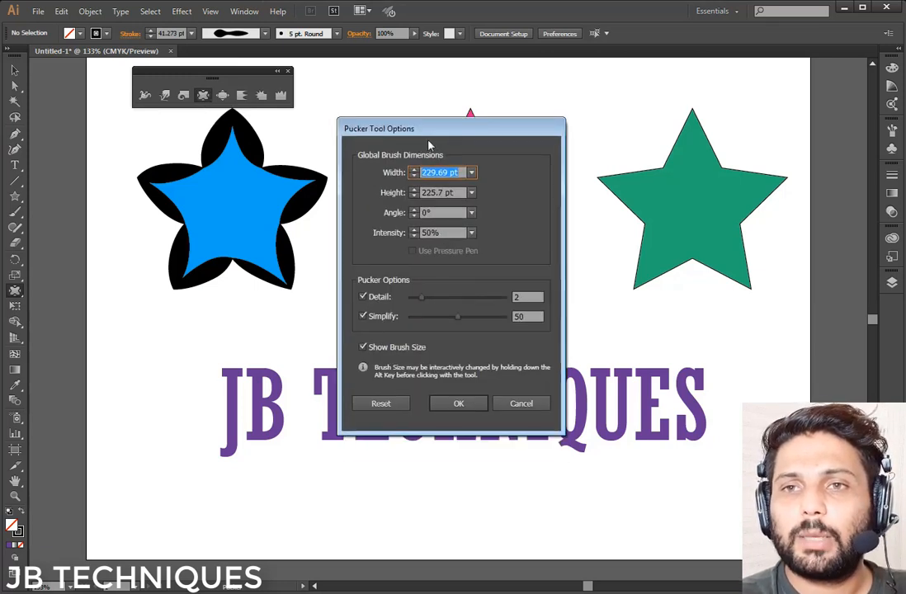
pyautogui.click(475, 232)
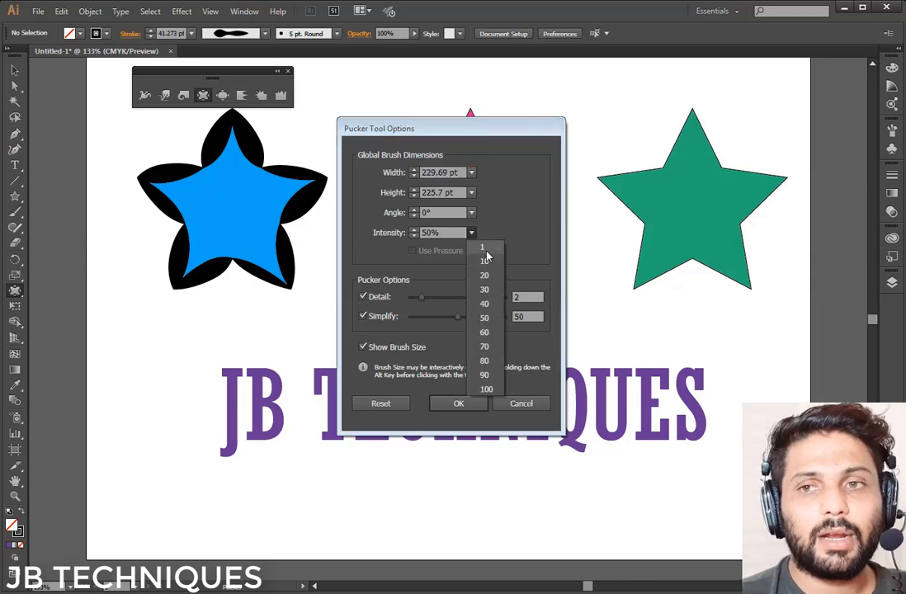
pyautogui.click(485, 249)
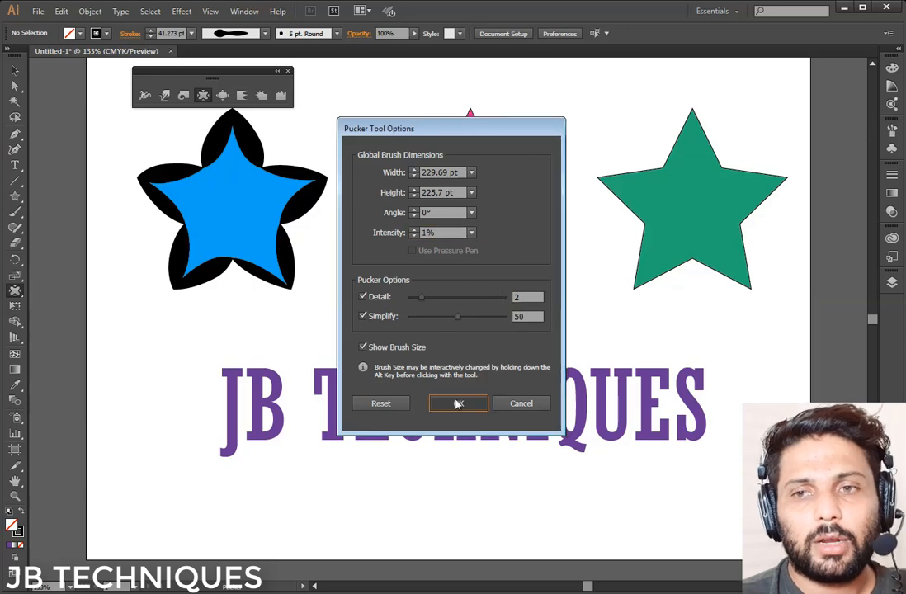
pyautogui.press('Return')
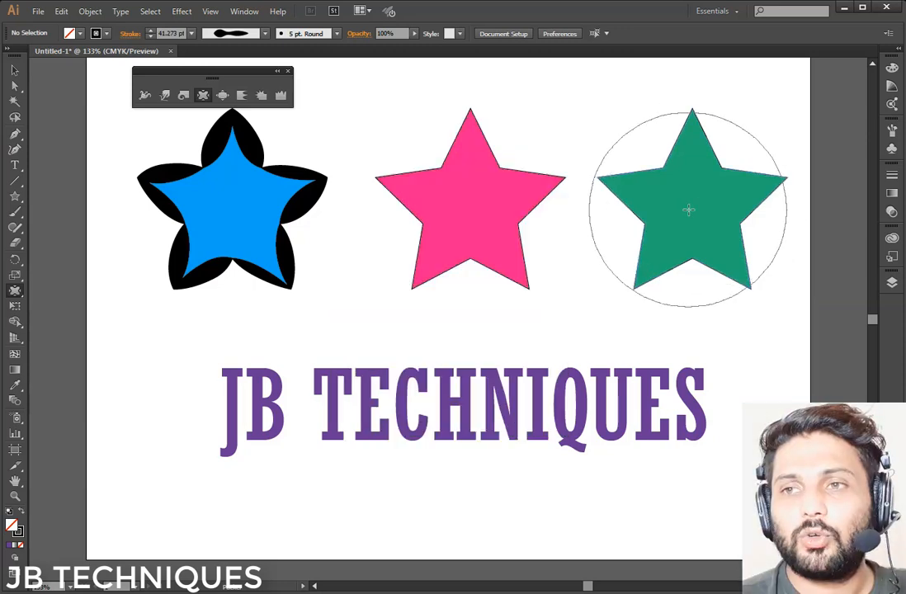
pyautogui.moveTo(693, 208); pyautogui.dragTo(702, 283)
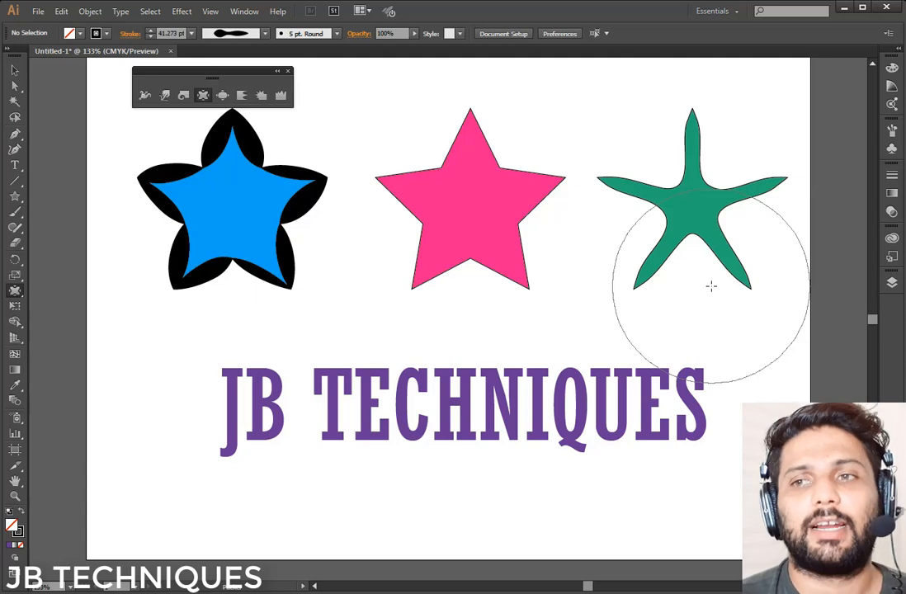
# Swell the pink star slightly from its centre with the Bloat Tool at 1% intensity.
pyautogui.click(222, 96)
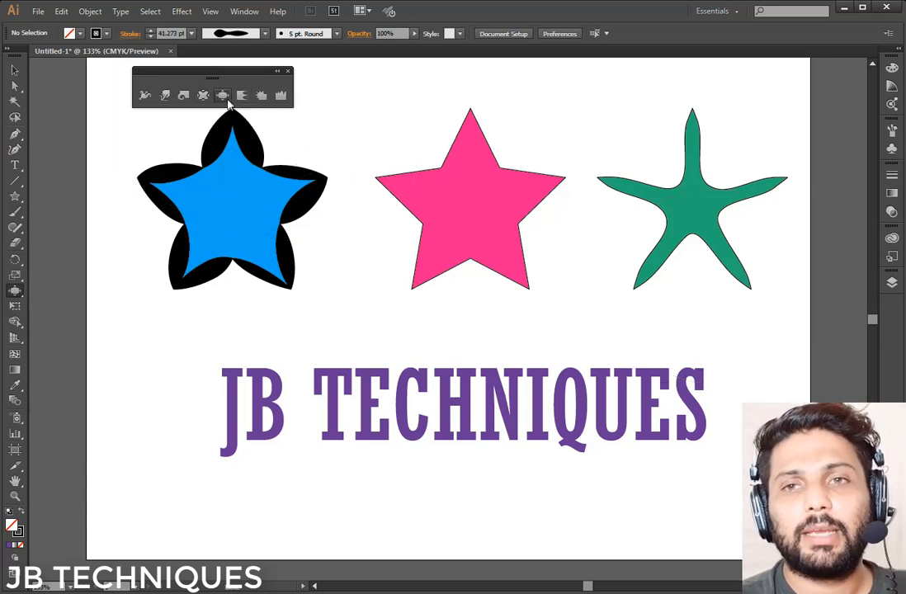
pyautogui.press('Return')
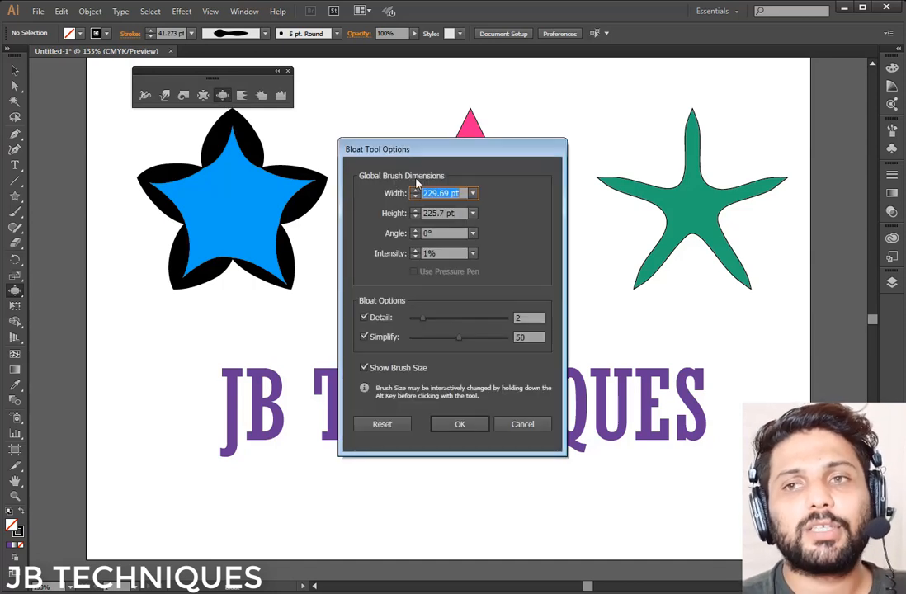
pyautogui.click(458, 421)
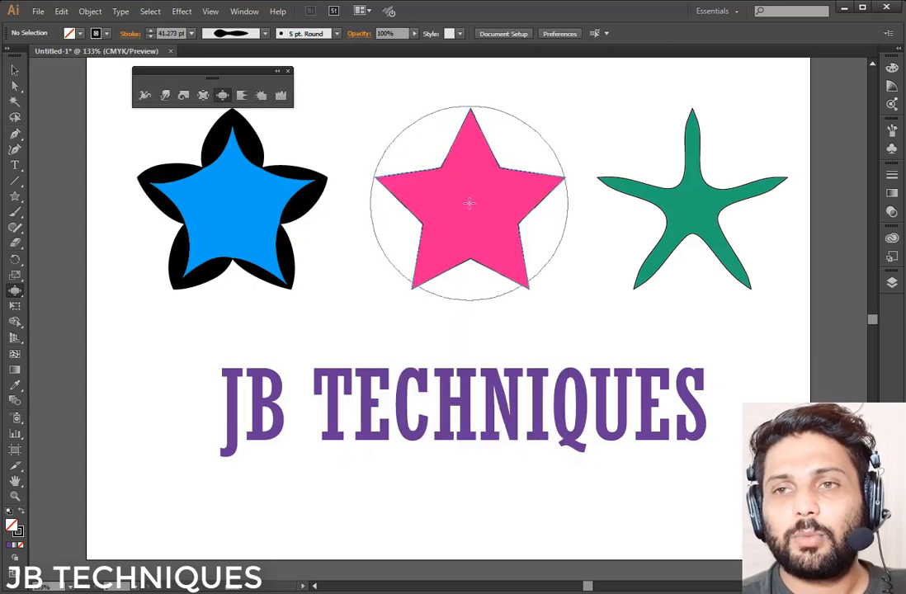
pyautogui.moveTo(470, 203); pyautogui.dragTo(469, 203)
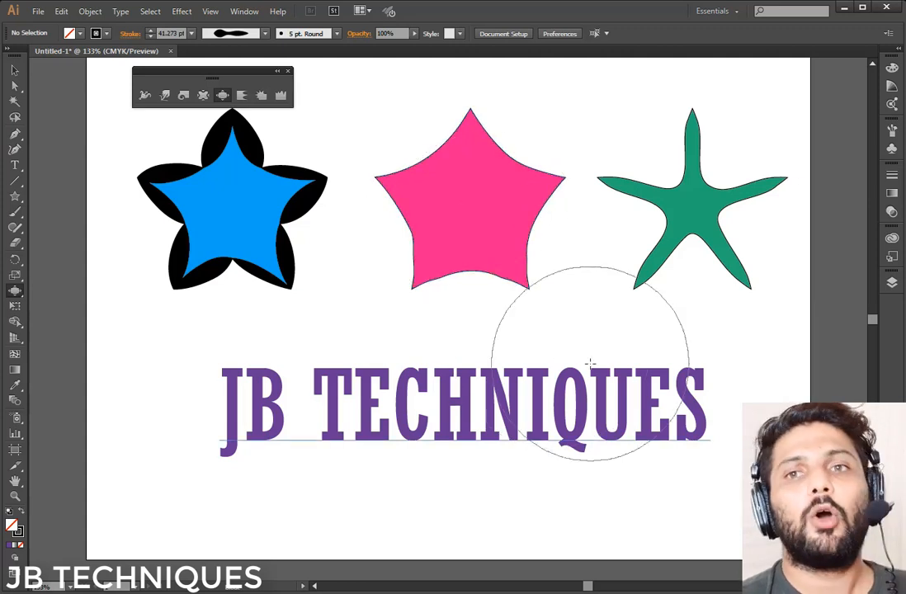
# Set the Bloat Tool's intensity to 50% and inflate the pink star into a rounded shape.
pyautogui.doubleClick(223, 97)
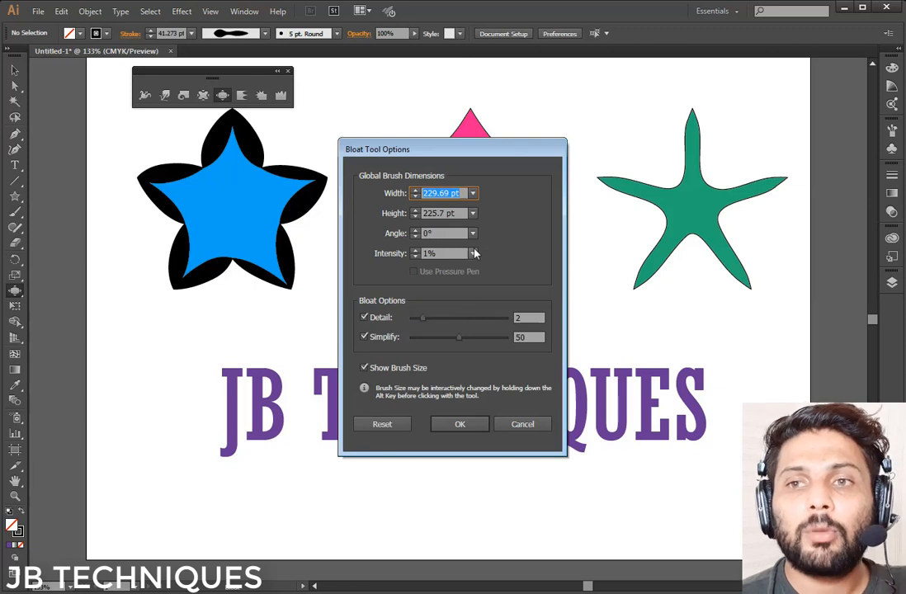
pyautogui.click(474, 253)
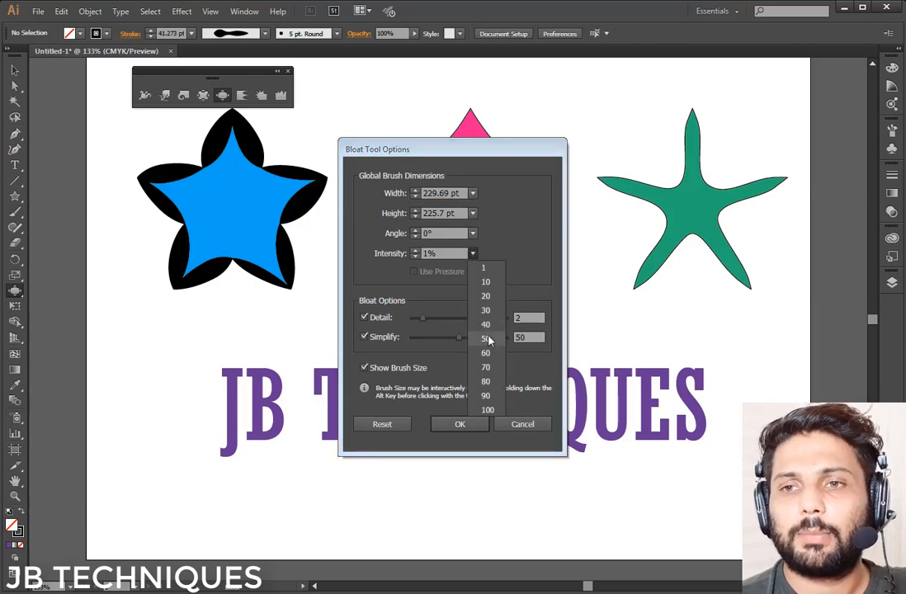
pyautogui.click(487, 342)
pyautogui.click(459, 424)
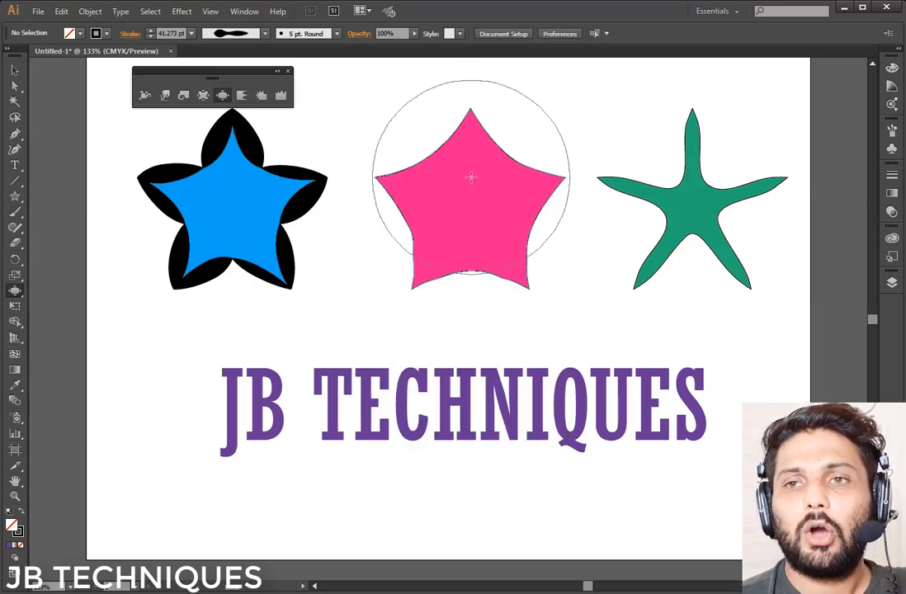
pyautogui.click(470, 194)
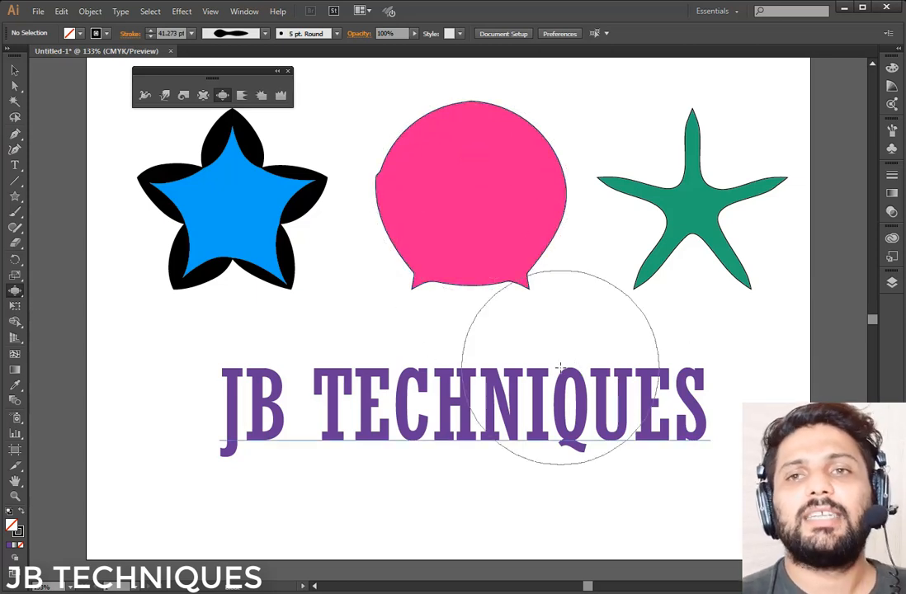
# Undo the bloats on the pink star and the pucker on the green star.
pyautogui.hotkey('ctrl', 'z')
pyautogui.hotkey('ctrl', 'z')
pyautogui.hotkey('ctrl', 'z')
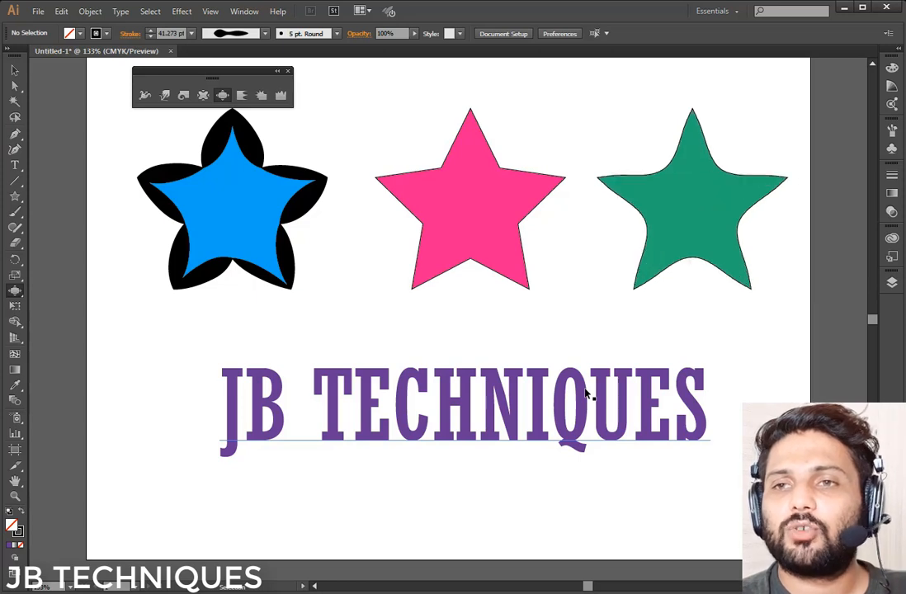
pyautogui.hotkey('ctrl', 'z')
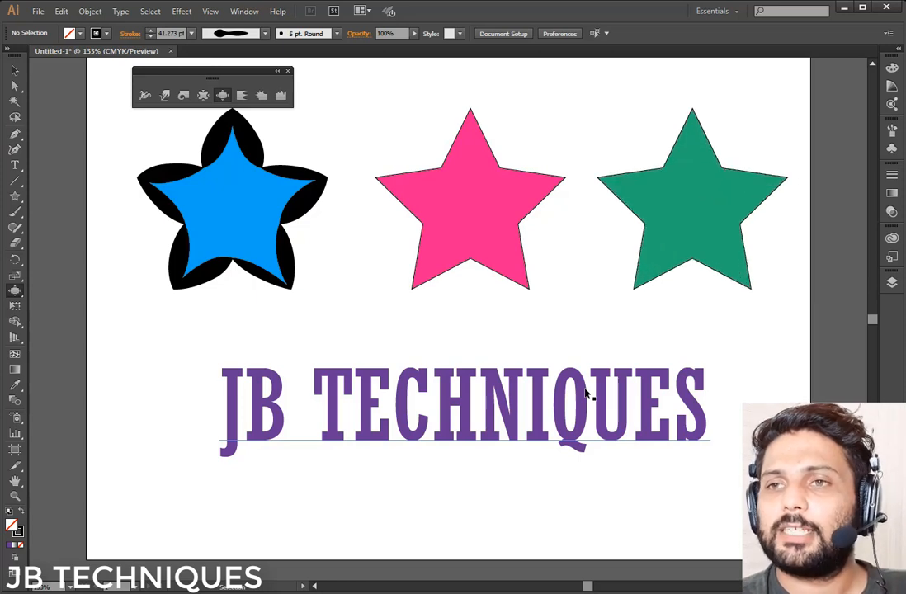
# Choose the Scallop Tool and set its brush intensity to 50%.
pyautogui.click(241, 98)
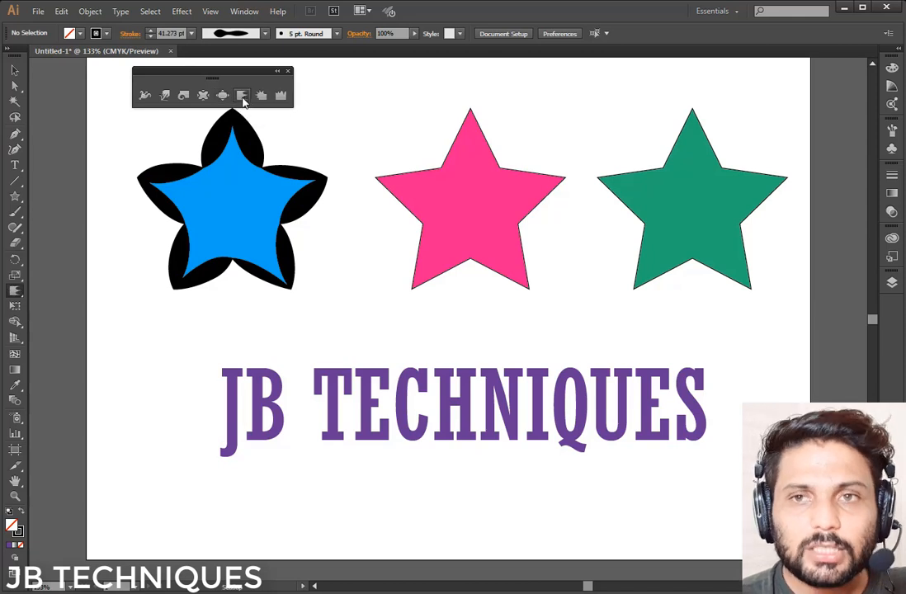
pyautogui.doubleClick(242, 97)
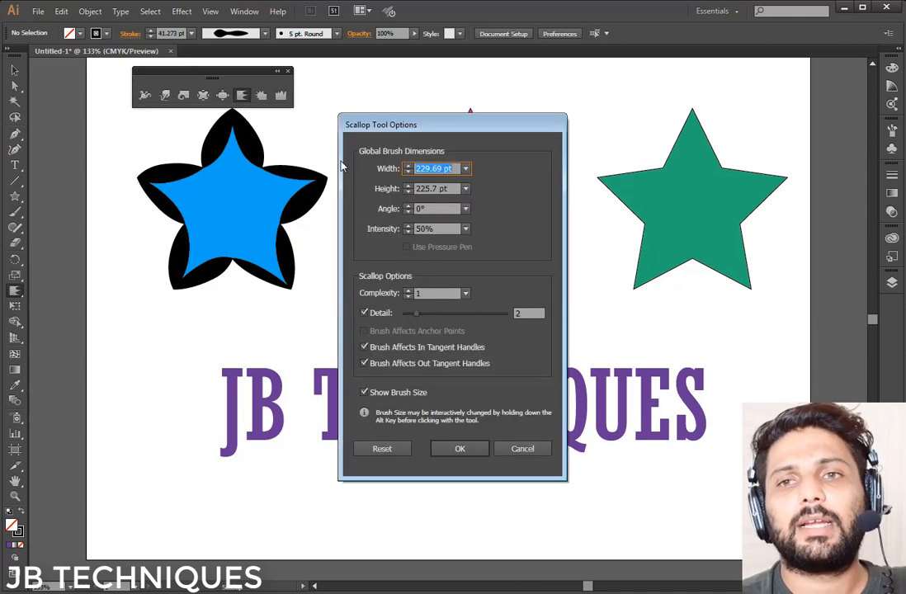
pyautogui.click(465, 229)
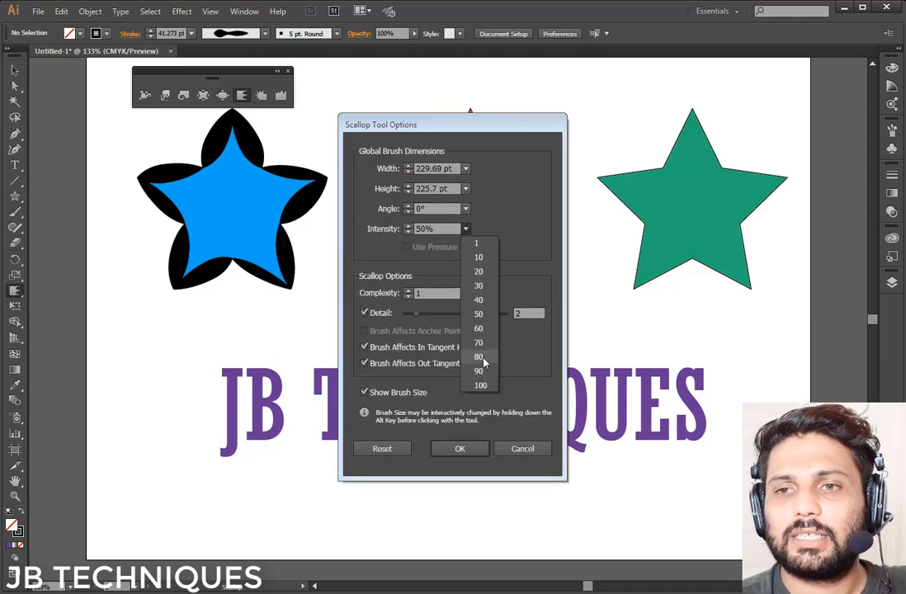
pyautogui.click(481, 315)
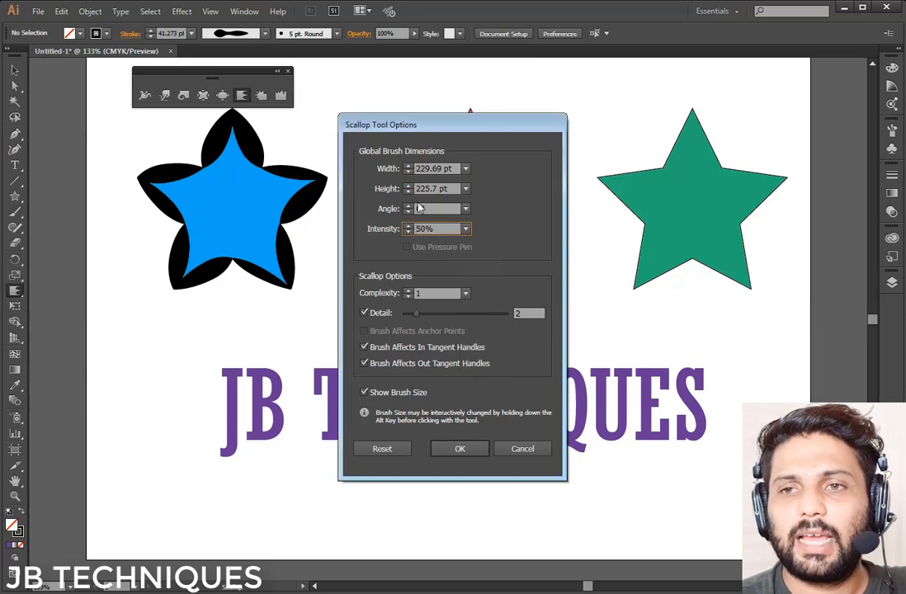
pyautogui.click(465, 229)
pyautogui.click(467, 246)
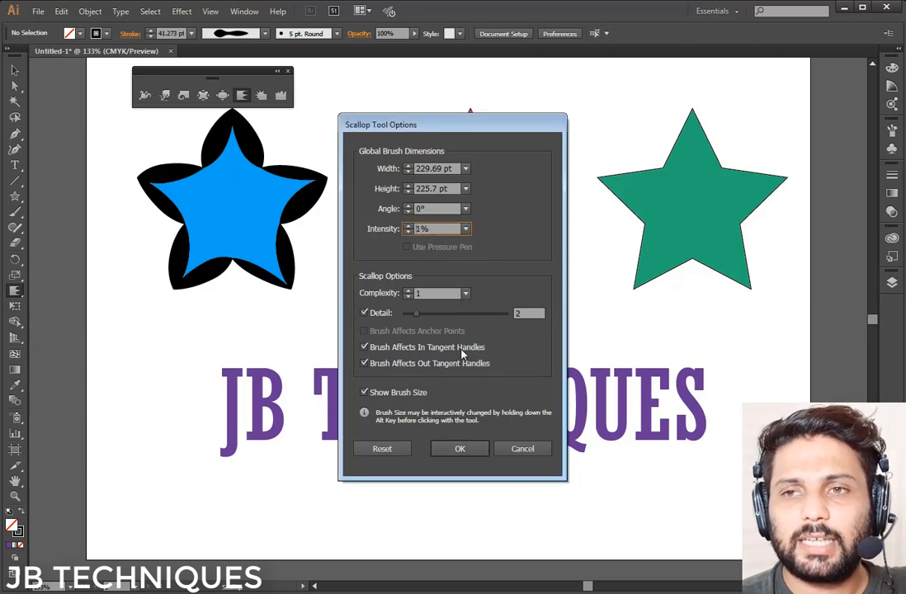
pyautogui.click(465, 229)
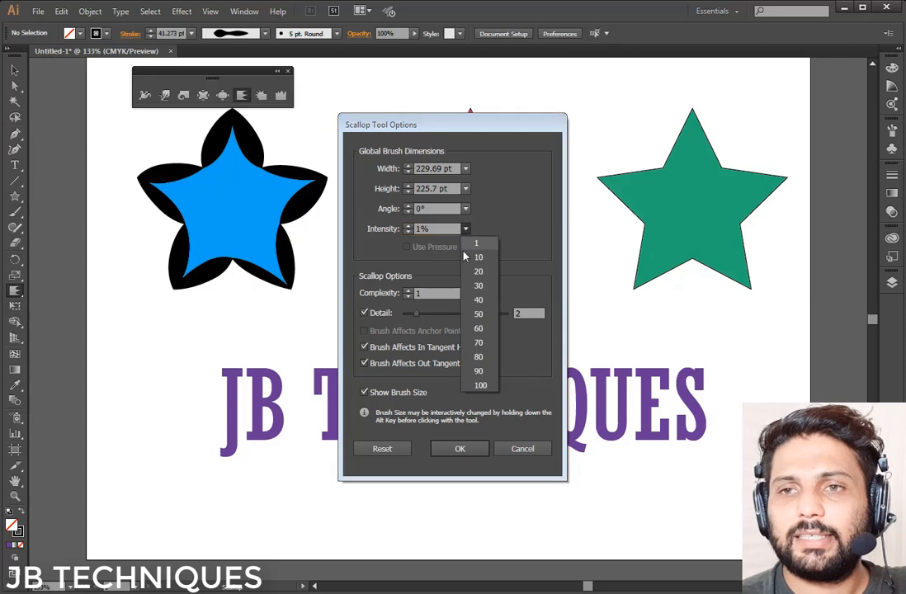
pyautogui.click(477, 314)
pyautogui.click(466, 229)
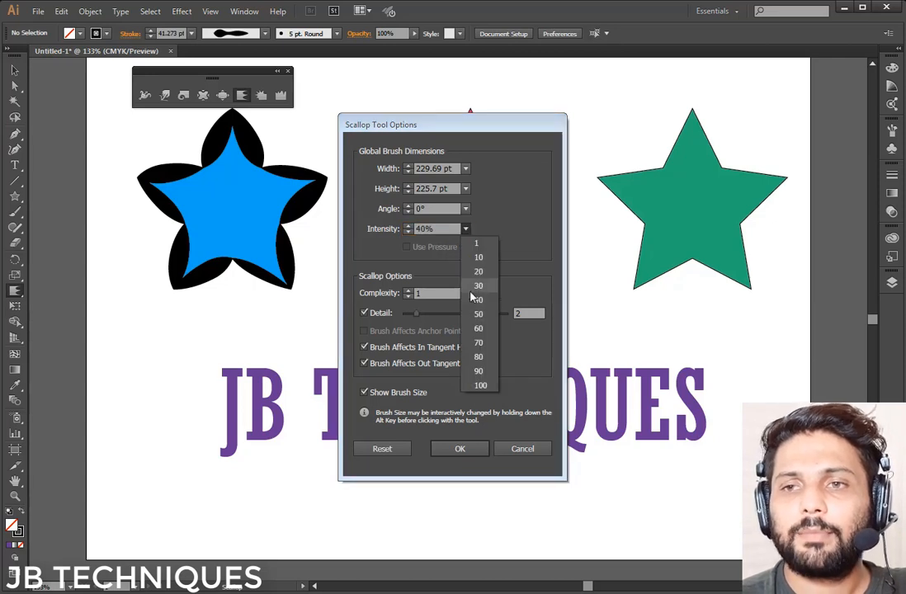
pyautogui.click(479, 326)
pyautogui.press('Return')
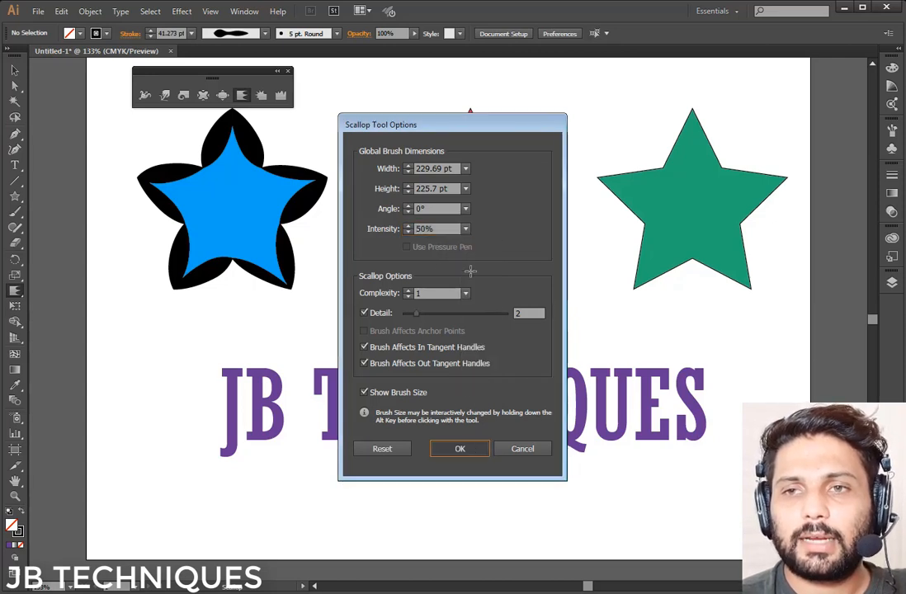
# Scallop the pink and green stars from their centres, and the blue star's thick black outline, into jagged spikes.
pyautogui.click(479, 207)
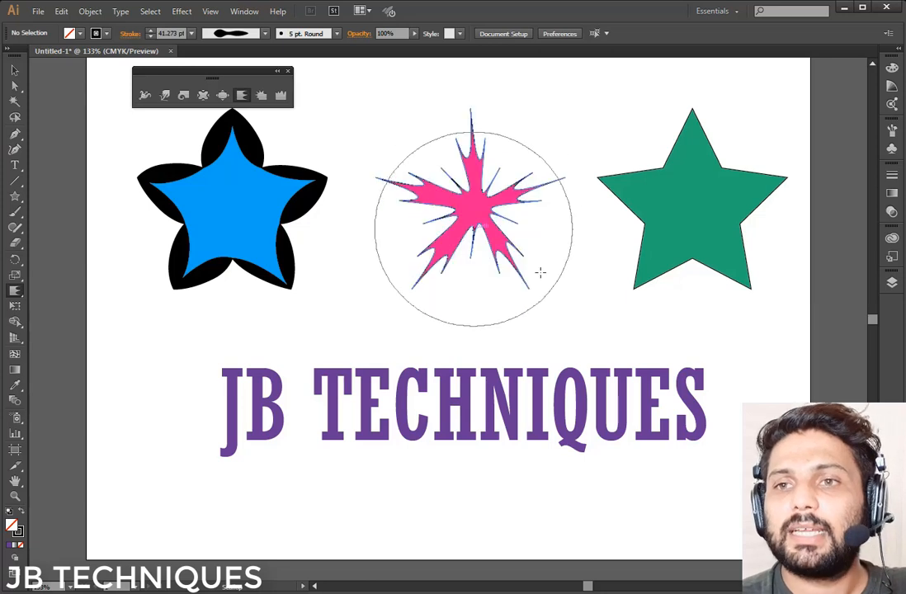
pyautogui.click(703, 207)
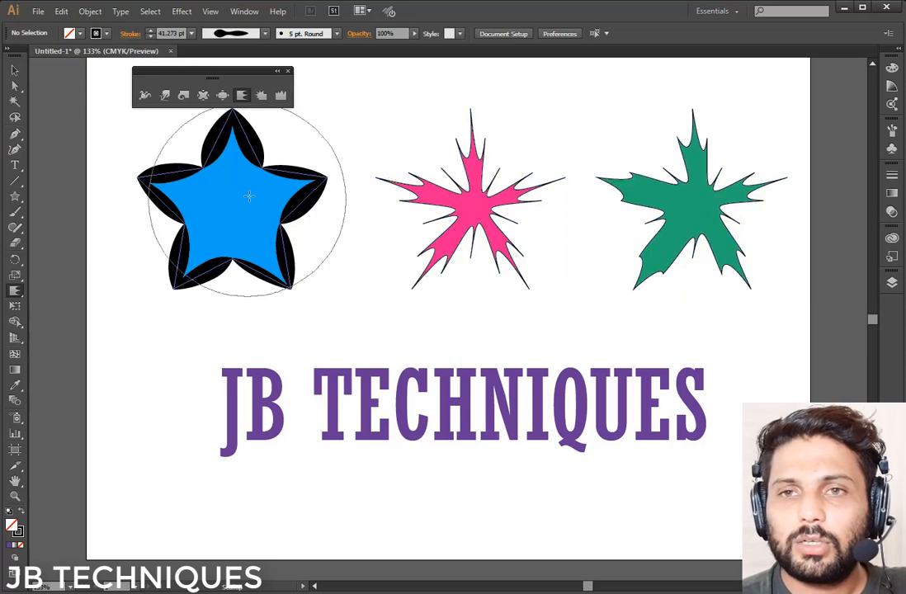
pyautogui.moveTo(337, 306)
pyautogui.mouseDown()
pyautogui.moveTo(304, 307)
pyautogui.moveTo(329, 364)
pyautogui.moveTo(317, 329)
pyautogui.moveTo(324, 348)
pyautogui.moveTo(356, 351)
pyautogui.moveTo(306, 331)
pyautogui.moveTo(314, 319)
pyautogui.moveTo(315, 356)
pyautogui.moveTo(314, 338)
pyautogui.moveTo(293, 322)
pyautogui.moveTo(185, 281)
pyautogui.moveTo(156, 222)
pyautogui.moveTo(182, 161)
pyautogui.moveTo(226, 152)
pyautogui.moveTo(235, 174)
pyautogui.mouseUp()
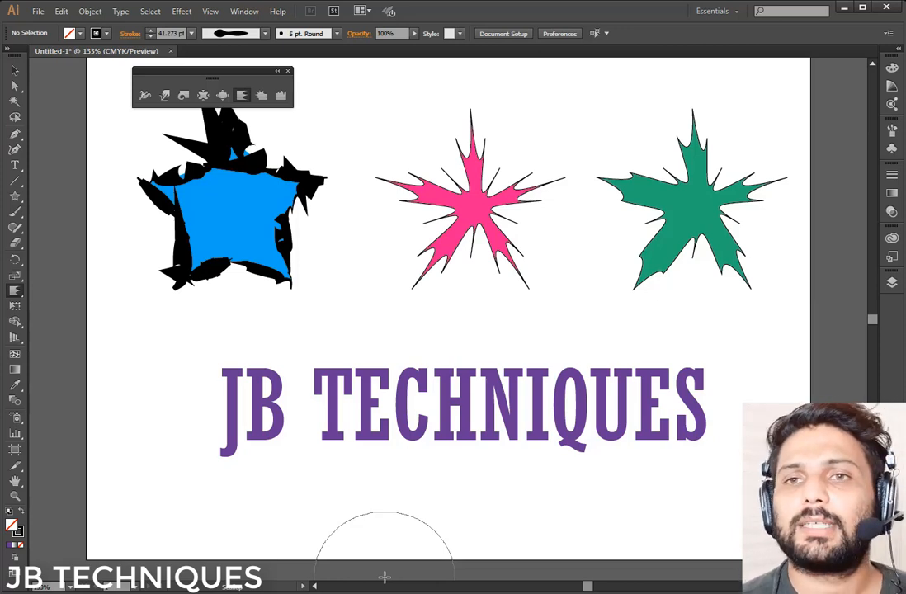
# Distort the three stars further with the Crystallize Tool, and roughen the blue star with the Wrinkle Tool.
pyautogui.click(261, 96)
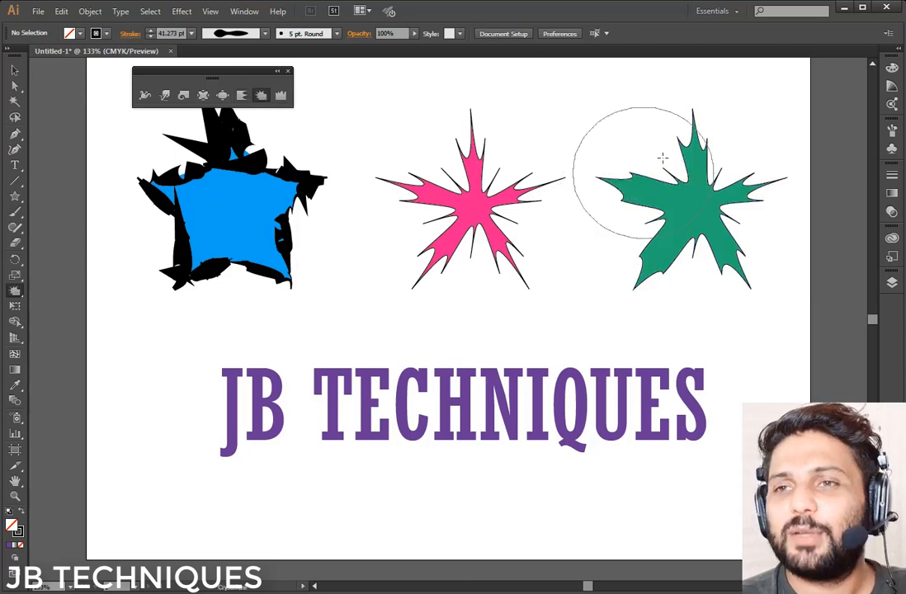
pyautogui.moveTo(675, 149)
pyautogui.mouseDown()
pyautogui.moveTo(650, 213)
pyautogui.moveTo(643, 202)
pyautogui.moveTo(658, 247)
pyautogui.moveTo(758, 265)
pyautogui.moveTo(748, 251)
pyautogui.moveTo(546, 234)
pyautogui.moveTo(469, 202)
pyautogui.moveTo(479, 171)
pyautogui.moveTo(430, 202)
pyautogui.moveTo(443, 237)
pyautogui.moveTo(264, 229)
pyautogui.moveTo(239, 272)
pyautogui.mouseUp()
pyautogui.click(280, 96)
pyautogui.moveTo(310, 113)
pyautogui.mouseDown()
pyautogui.moveTo(304, 166)
pyautogui.moveTo(256, 279)
pyautogui.moveTo(285, 182)
pyautogui.mouseUp()
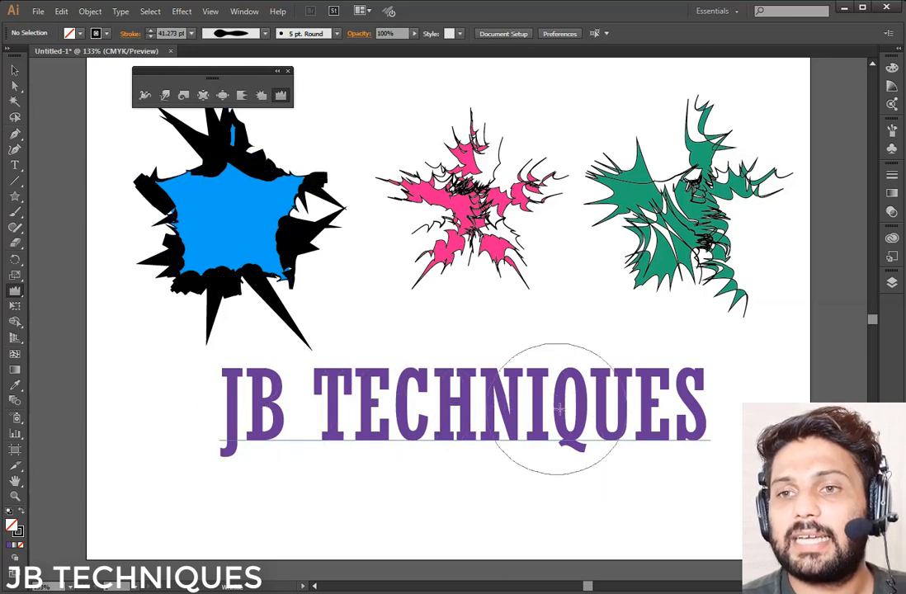
# Select the purple JB TECHNIQUES text, shift it slightly downward and convert it to outlines.
pyautogui.click(16, 75)
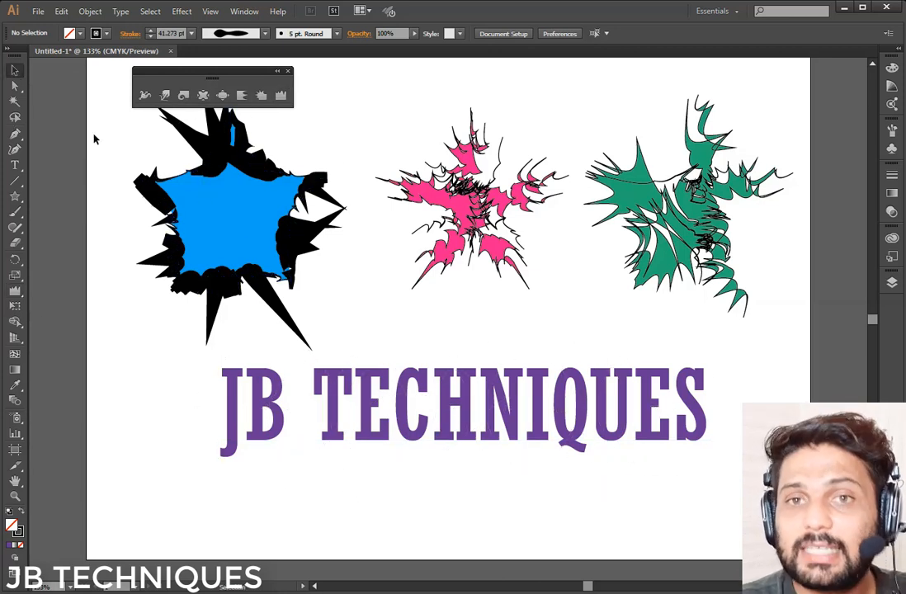
pyautogui.click(459, 424)
pyautogui.moveTo(460, 424); pyautogui.dragTo(457, 418)
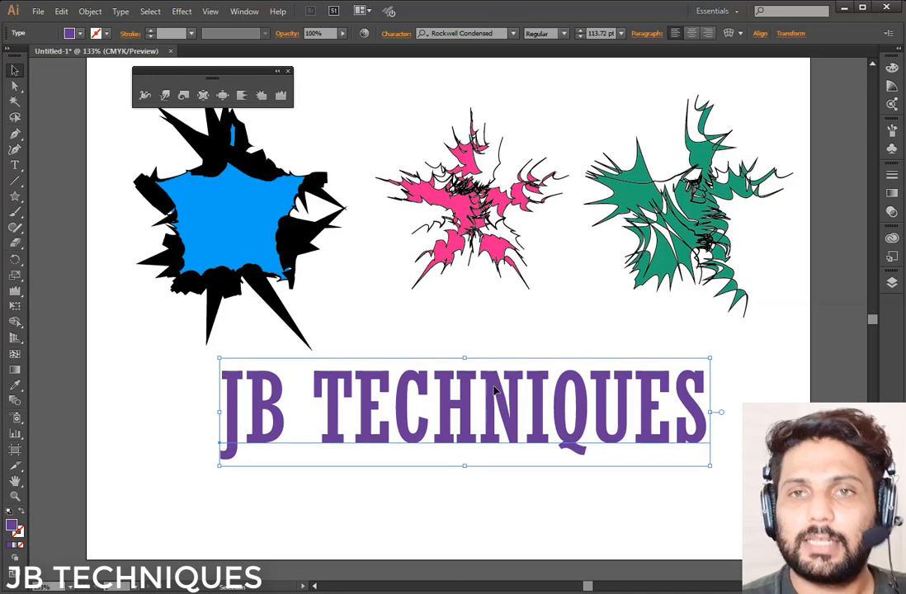
pyautogui.click(121, 11)
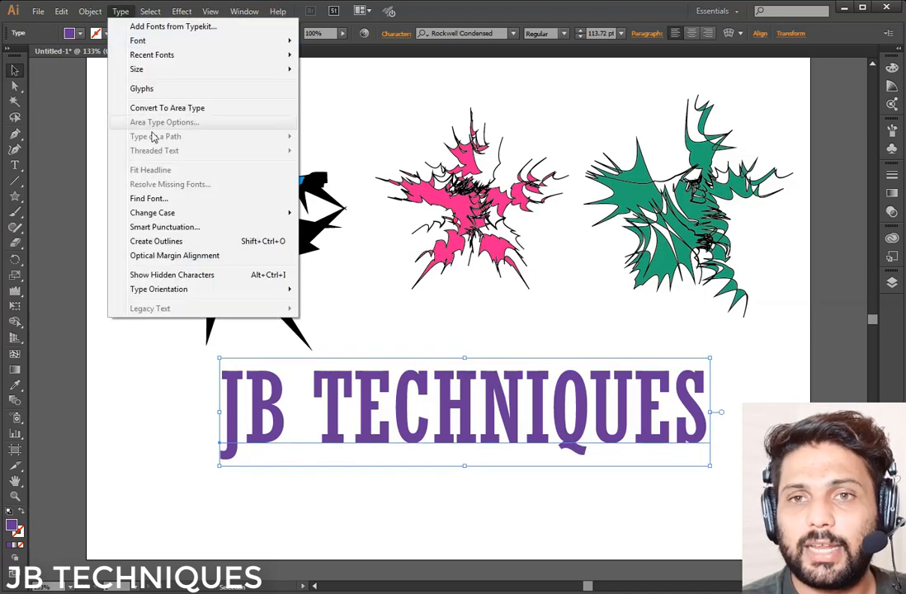
pyautogui.click(165, 241)
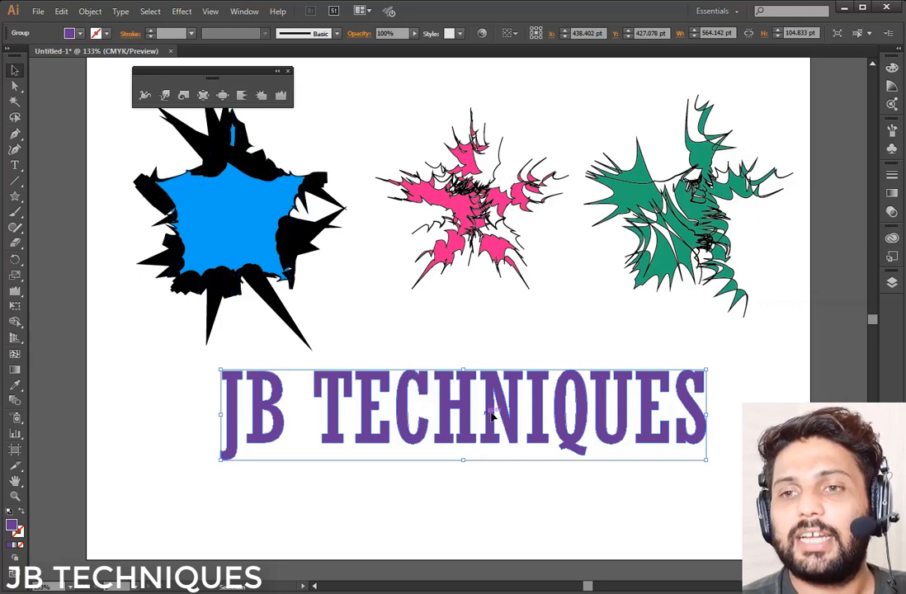
# Nudge the outlined lettering slightly upward and roughen its lower edge with the Wrinkle Tool using a wide, flat brush.
pyautogui.moveTo(495, 388); pyautogui.dragTo(465, 405)
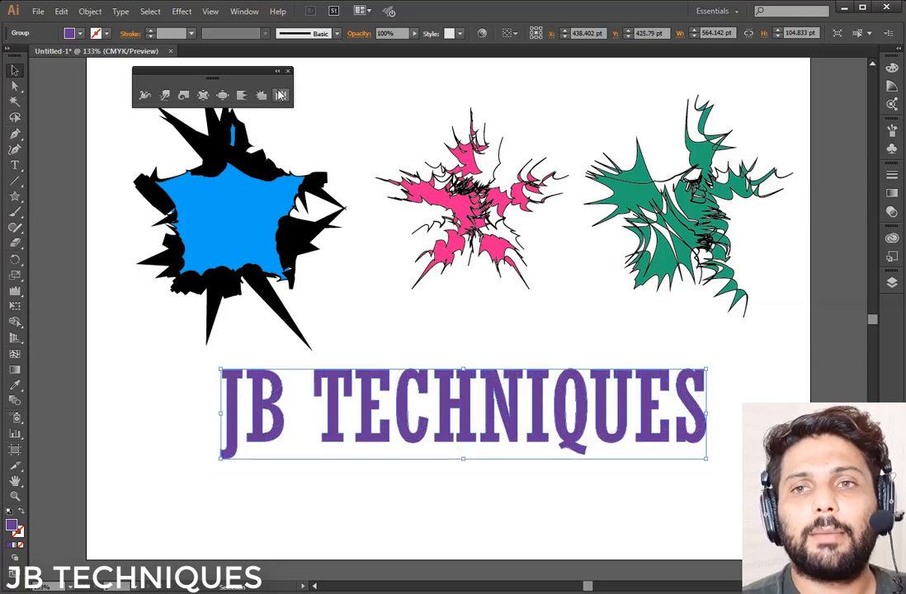
pyautogui.click(281, 95)
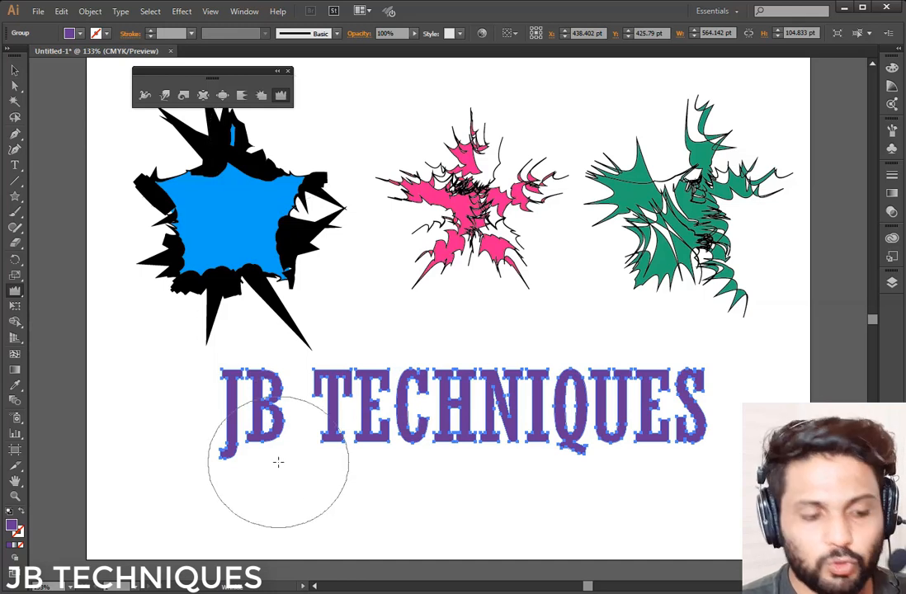
pyautogui.moveTo(278, 463)
pyautogui.mouseDown()
pyautogui.moveTo(310, 461)
pyautogui.moveTo(323, 490)
pyautogui.moveTo(304, 428)
pyautogui.moveTo(297, 457)
pyautogui.moveTo(278, 437)
pyautogui.moveTo(281, 471)
pyautogui.moveTo(394, 471)
pyautogui.moveTo(429, 451)
pyautogui.moveTo(499, 450)
pyautogui.moveTo(580, 479)
pyautogui.moveTo(632, 444)
pyautogui.moveTo(658, 485)
pyautogui.moveTo(633, 467)
pyautogui.moveTo(608, 424)
pyautogui.moveTo(566, 459)
pyautogui.moveTo(512, 466)
pyautogui.moveTo(460, 464)
pyautogui.moveTo(410, 445)
pyautogui.mouseUp()
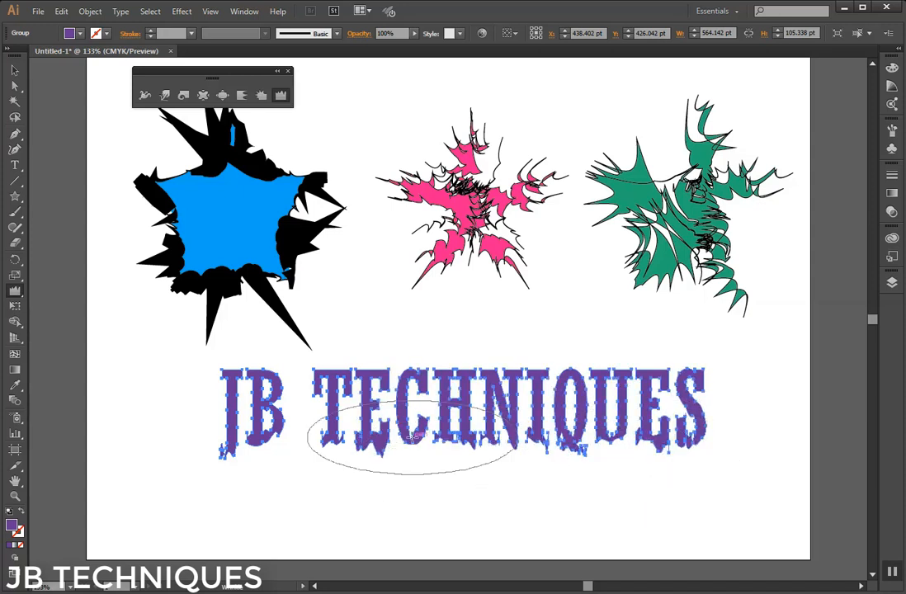
# Try to raise the Wrinkle Tool's intensity to 80%.
pyautogui.doubleClick(280, 96)
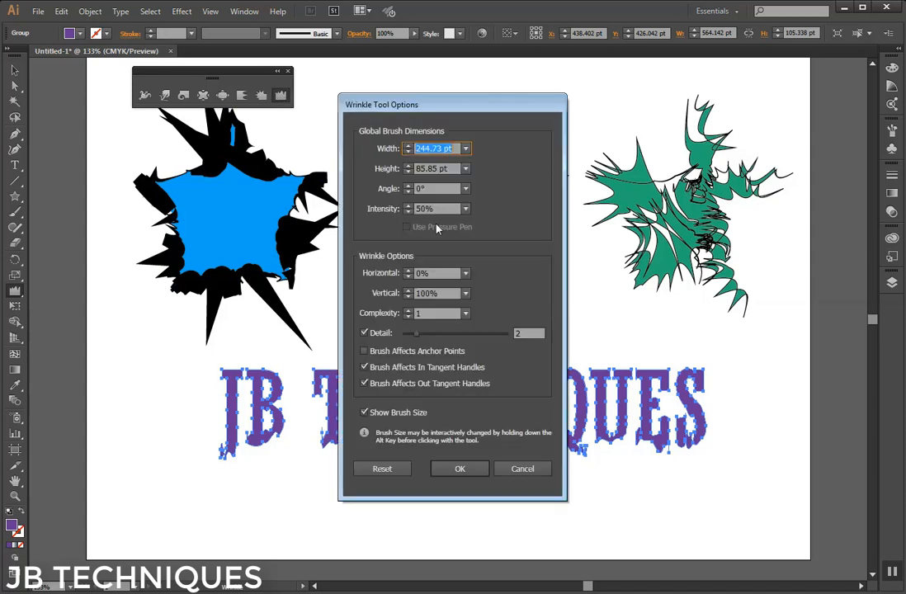
pyautogui.click(465, 209)
pyautogui.click(478, 337)
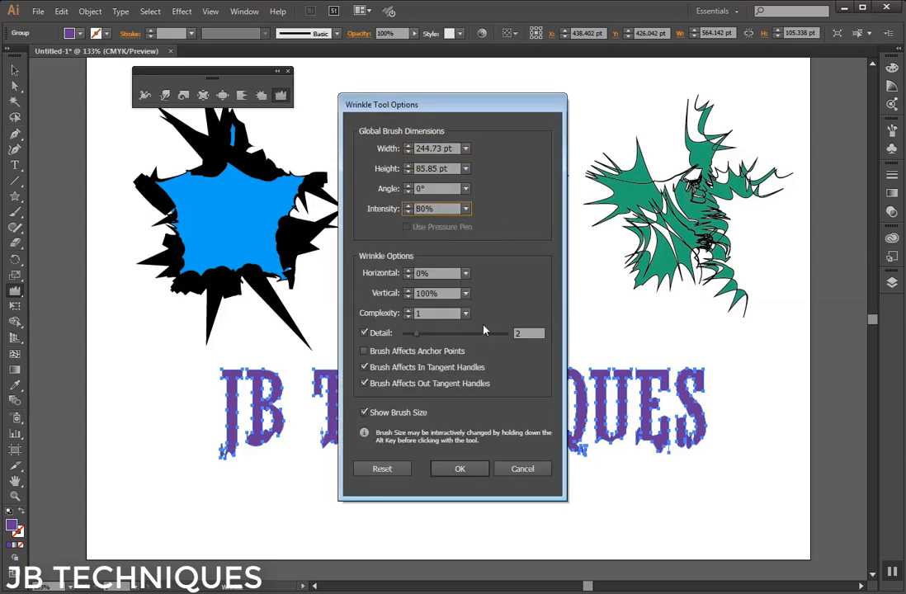
pyautogui.click(476, 471)
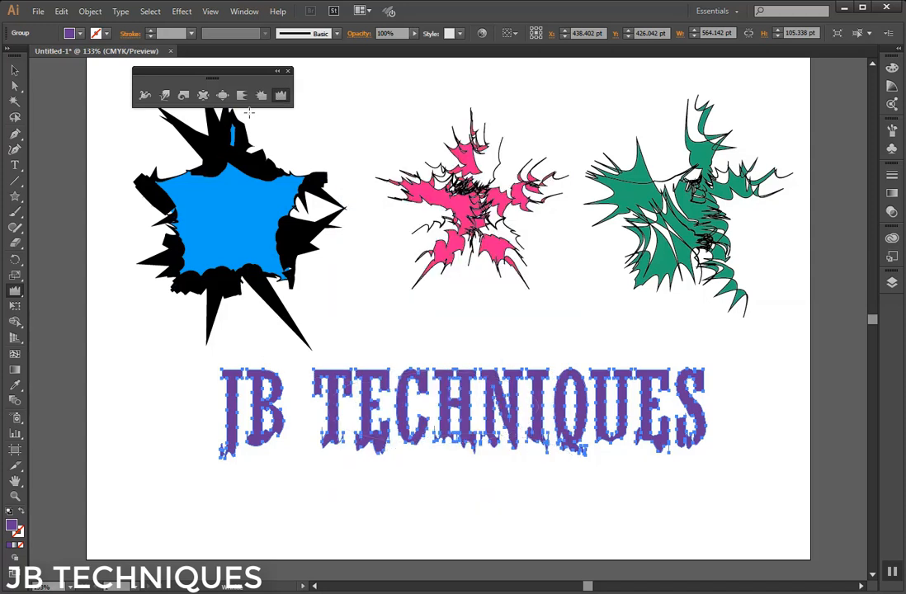
# Set the Wrinkle Tool's intensity to 80%, pull the lettering's lower edge into longer drips, and deselect the text.
pyautogui.doubleClick(280, 96)
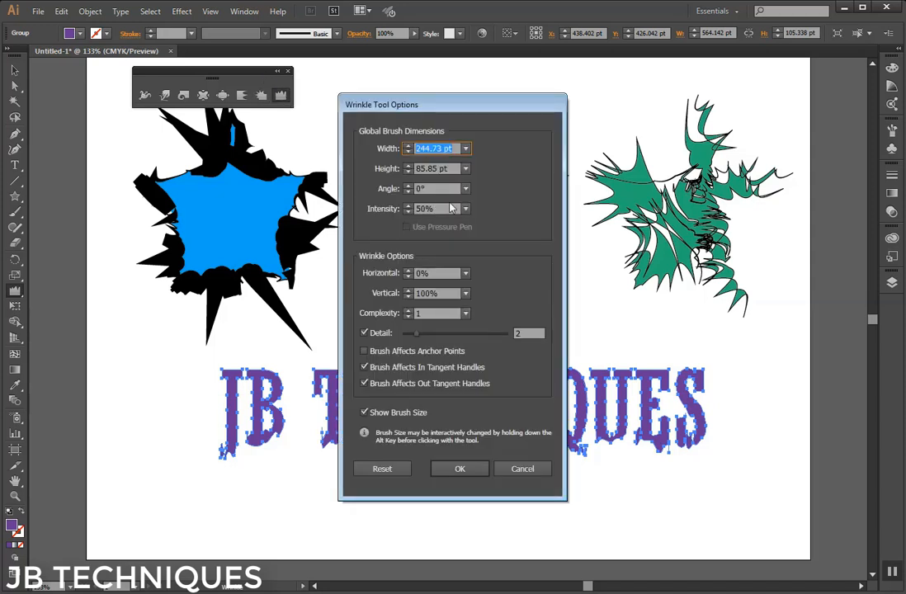
pyautogui.click(466, 209)
pyautogui.click(477, 337)
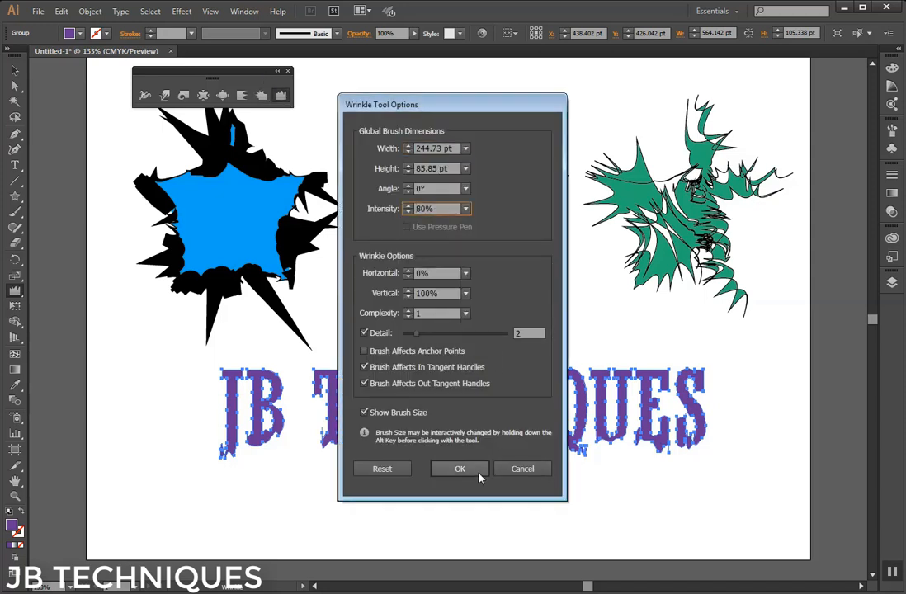
pyautogui.click(462, 469)
pyautogui.moveTo(272, 445)
pyautogui.mouseDown()
pyautogui.moveTo(283, 502)
pyautogui.moveTo(310, 473)
pyautogui.moveTo(377, 445)
pyautogui.moveTo(381, 475)
pyautogui.moveTo(438, 430)
pyautogui.moveTo(450, 479)
pyautogui.moveTo(523, 444)
pyautogui.moveTo(538, 483)
pyautogui.moveTo(588, 430)
pyautogui.moveTo(659, 463)
pyautogui.moveTo(661, 445)
pyautogui.moveTo(668, 470)
pyautogui.moveTo(605, 456)
pyautogui.moveTo(568, 434)
pyautogui.moveTo(552, 475)
pyautogui.moveTo(482, 443)
pyautogui.moveTo(448, 469)
pyautogui.moveTo(420, 456)
pyautogui.moveTo(412, 469)
pyautogui.moveTo(312, 480)
pyautogui.moveTo(268, 435)
pyautogui.moveTo(251, 473)
pyautogui.mouseUp()
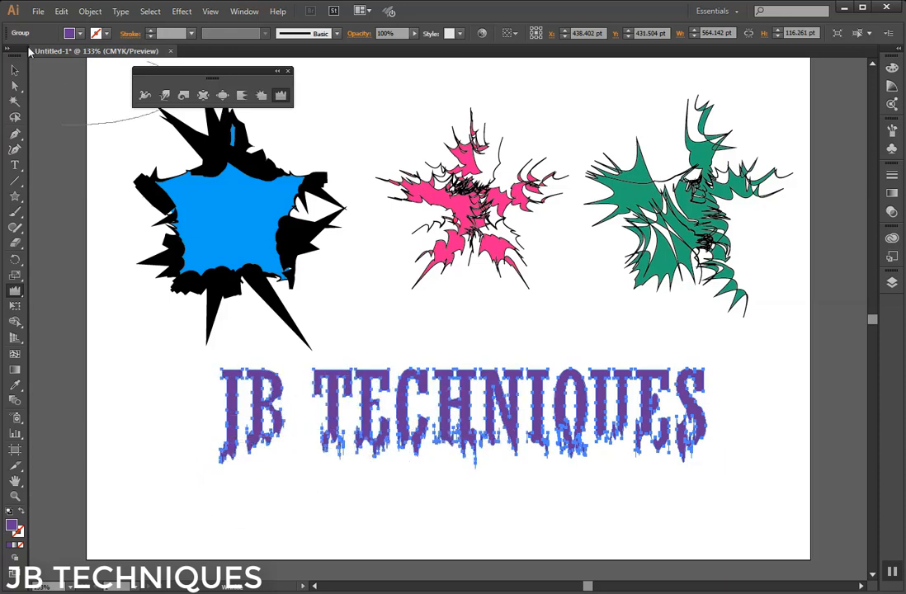
pyautogui.click(14, 70)
pyautogui.click(361, 520)
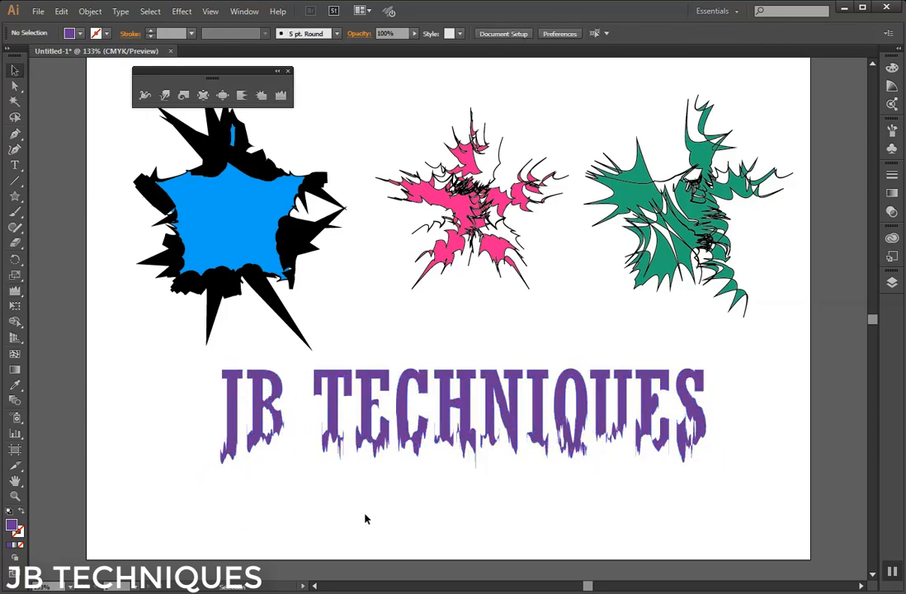